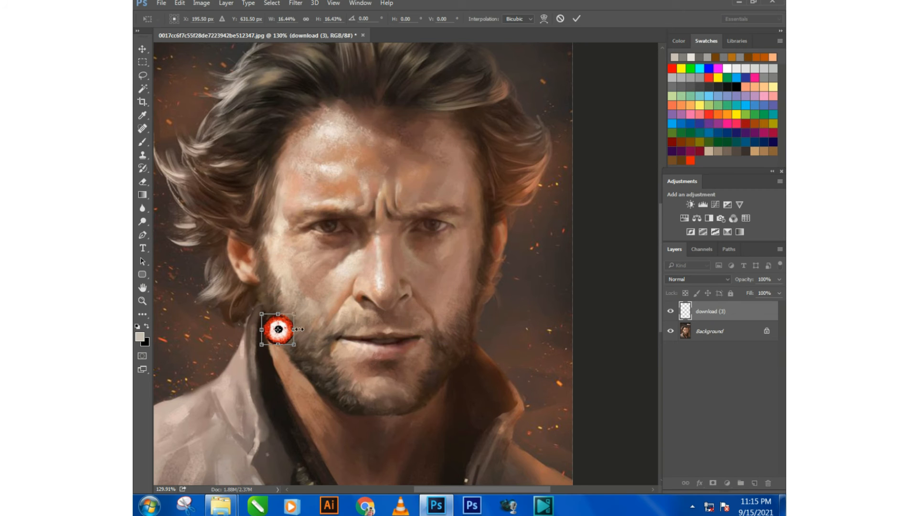
Scale the red iris image to about 8.7% and position it over the iris of the man's left eye.
scroll(448, 217, "up", 3)
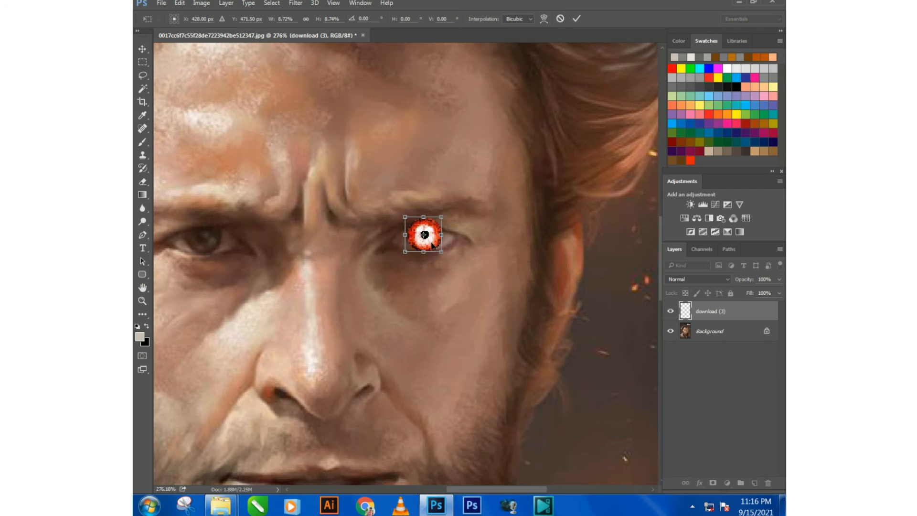
key("Return")
key("Down")
key("Down")
key("Up")
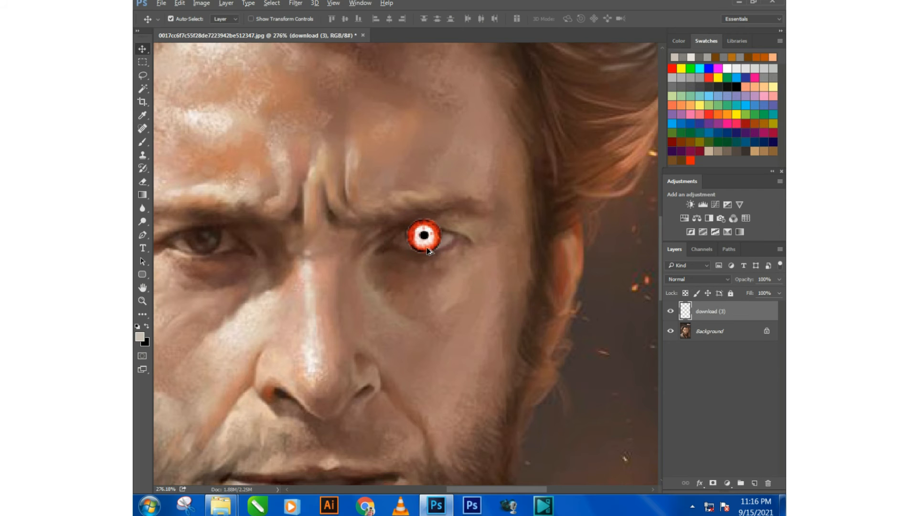
Duplicate the red iris layer and place the copy over the iris of the man's right eye.
left_click_drag(428, 250, 205, 253)
scroll(325, 258, "down", 3)
scroll(468, 274, "up", 2)
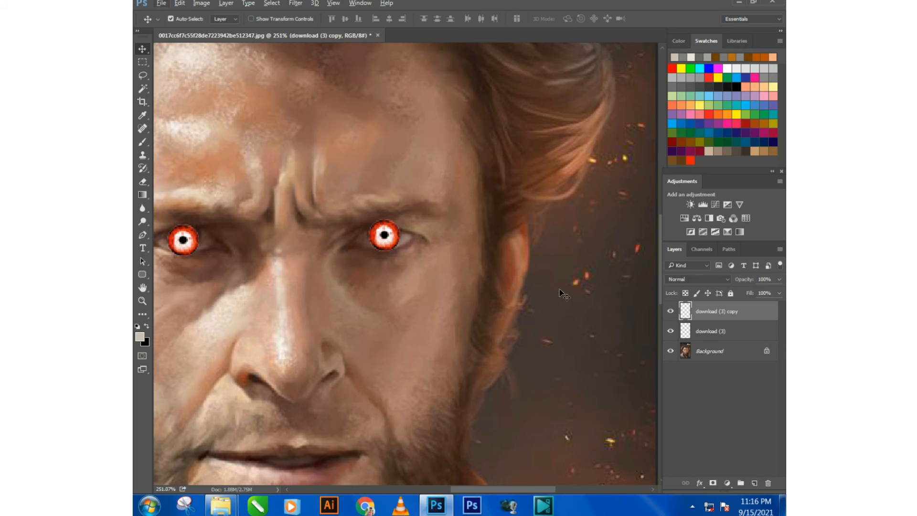
scroll(563, 293, "down", 2)
scroll(393, 249, "up", 2)
Add a black mask to the download (3) layer and paint white over the man's left eye to reveal the red iris.
left_click(461, 253)
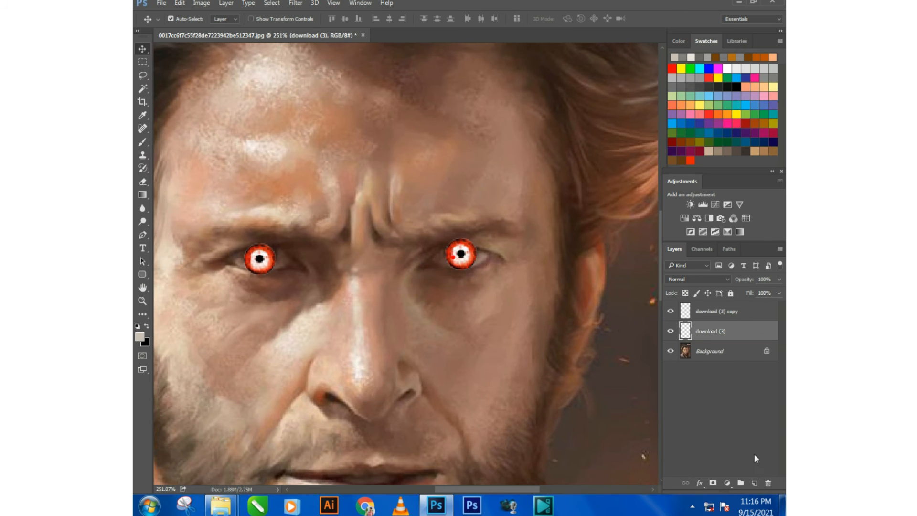
left_click(716, 484, "alt")
scroll(454, 256, "up", 2)
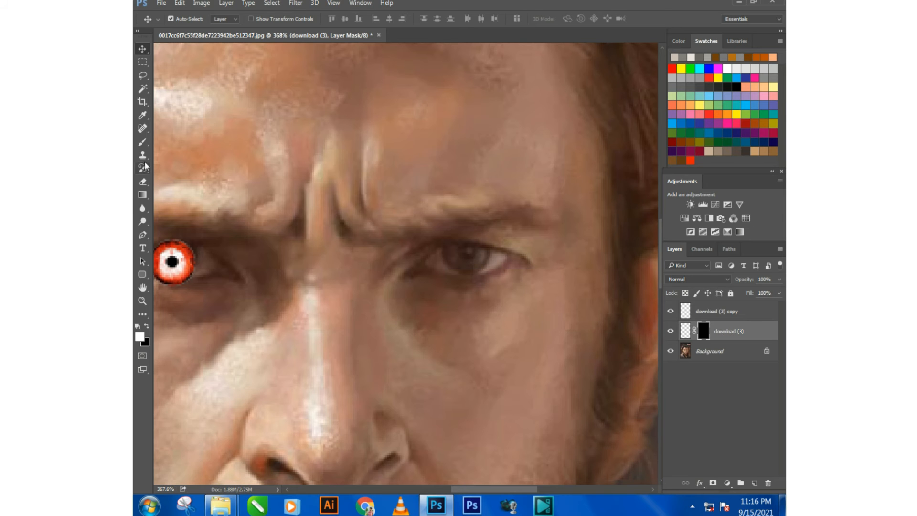
left_click(142, 143)
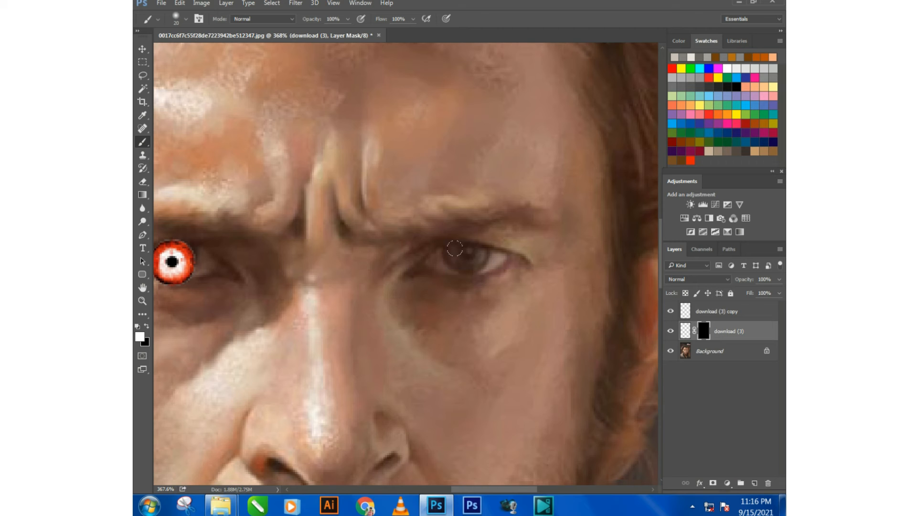
left_click_drag(451, 251, 468, 256)
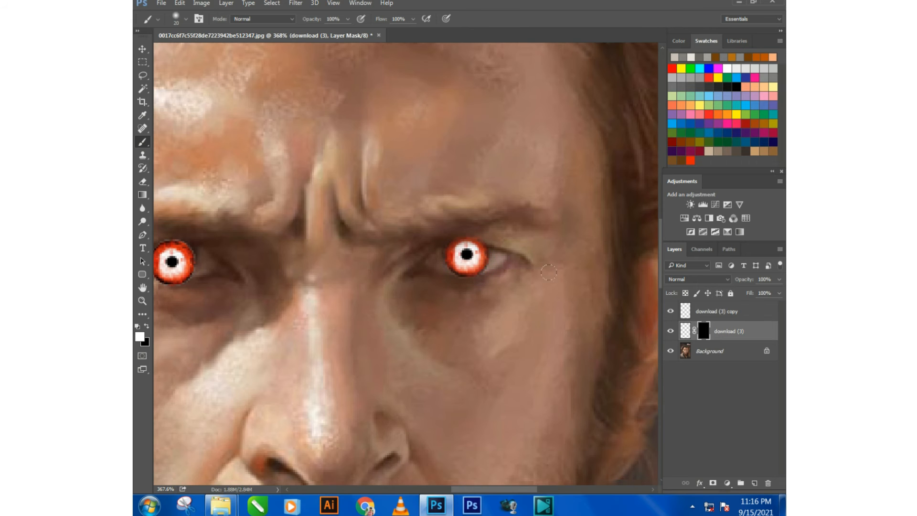
Erase the edges of the red iris that overlap the eyelids of the man's left eye on the download (3) mask.
left_click(142, 182)
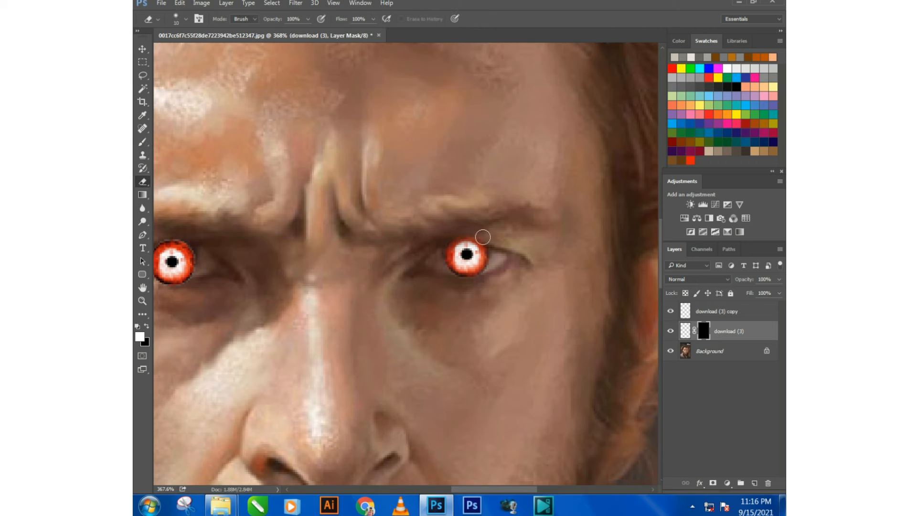
left_click(449, 238)
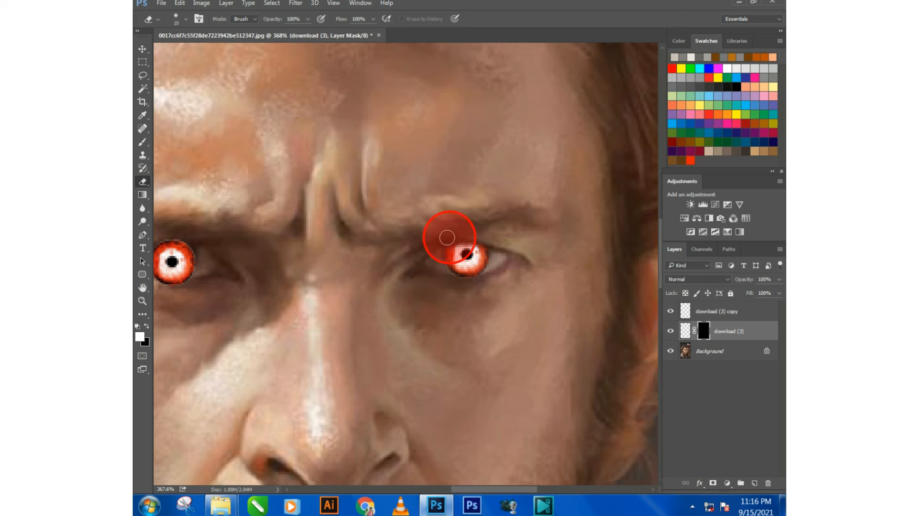
left_click(439, 241)
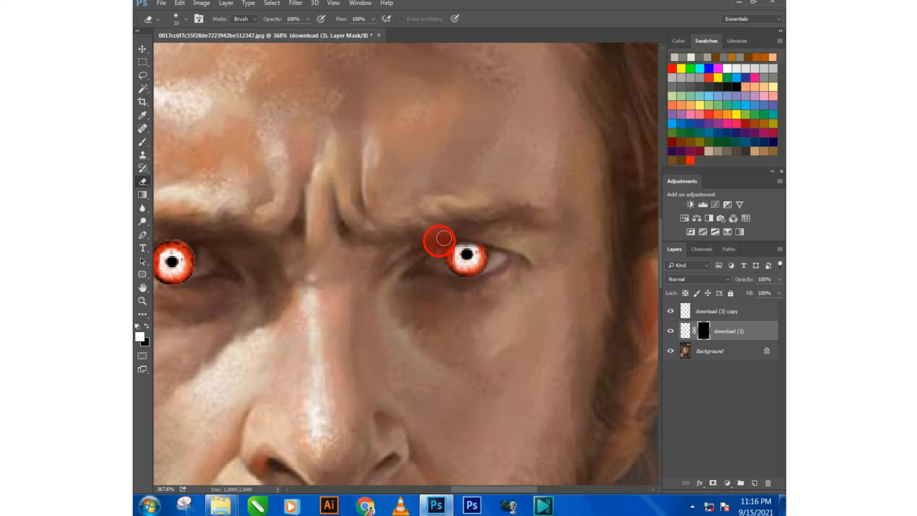
left_click(487, 237)
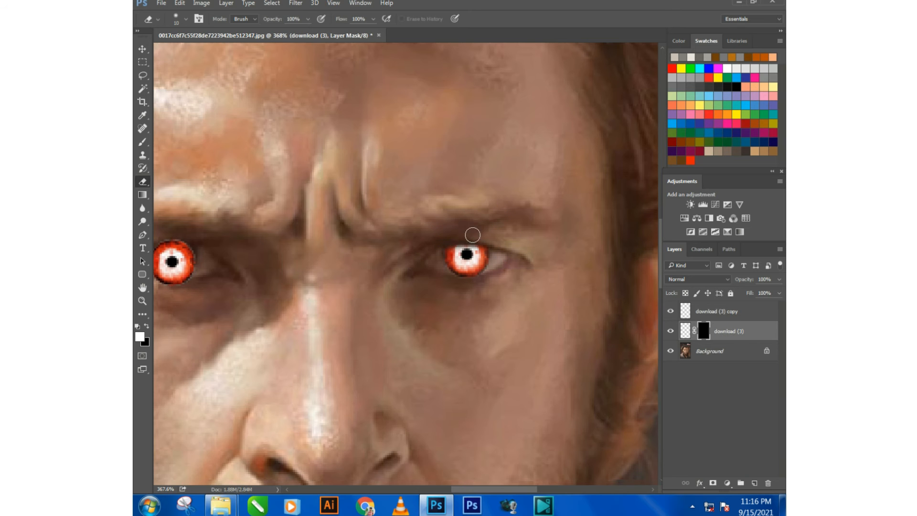
left_click(475, 236)
left_click(454, 284)
Set the blend mode of the masked download (3) layer to Overlay.
key("ctrl+0")
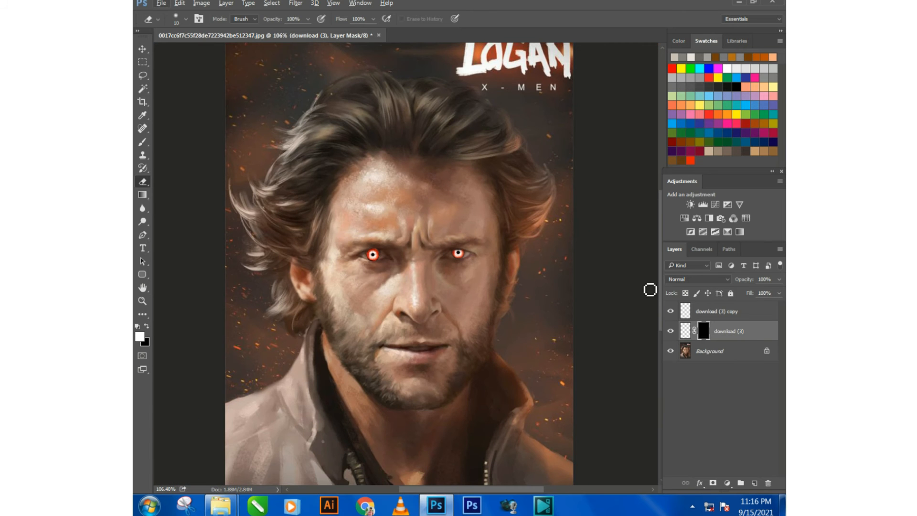
left_click(701, 278)
left_click(685, 385)
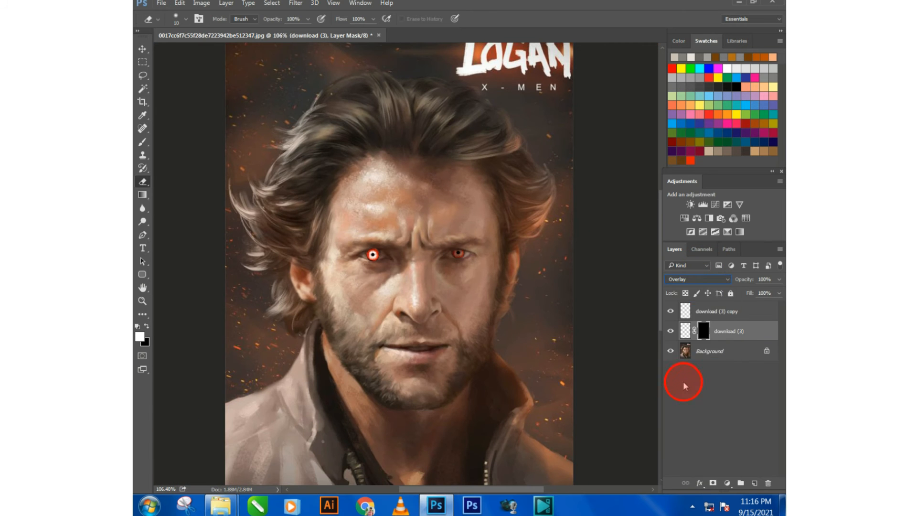
Add a black mask to the download (3) copy layer and paint white to reveal the red iris in the man's right eye.
key("v")
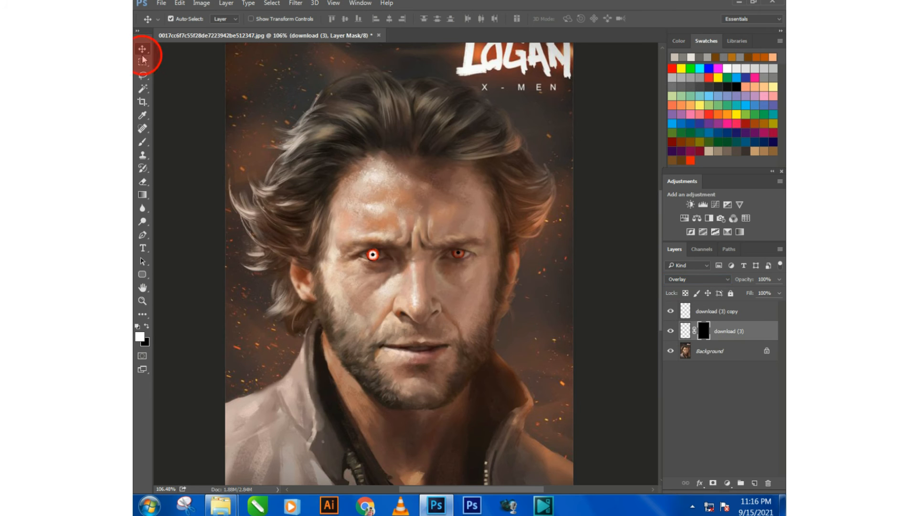
left_click(382, 257)
scroll(382, 257, "up", 7)
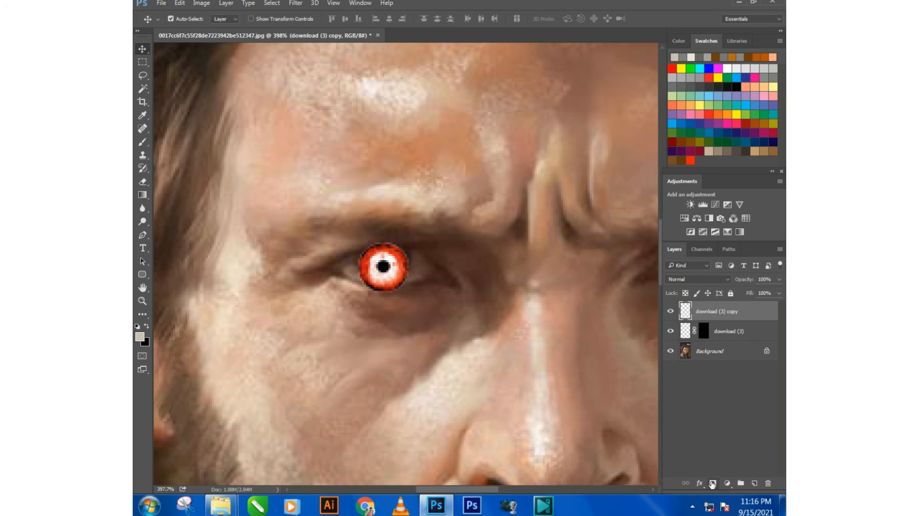
left_click(712, 484, "alt")
scroll(378, 271, "up", 1)
left_click(141, 182)
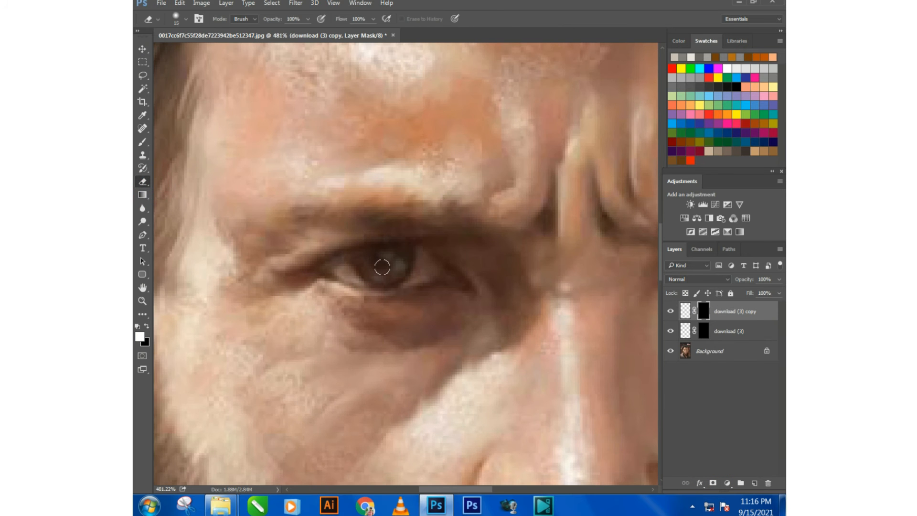
left_click(370, 256)
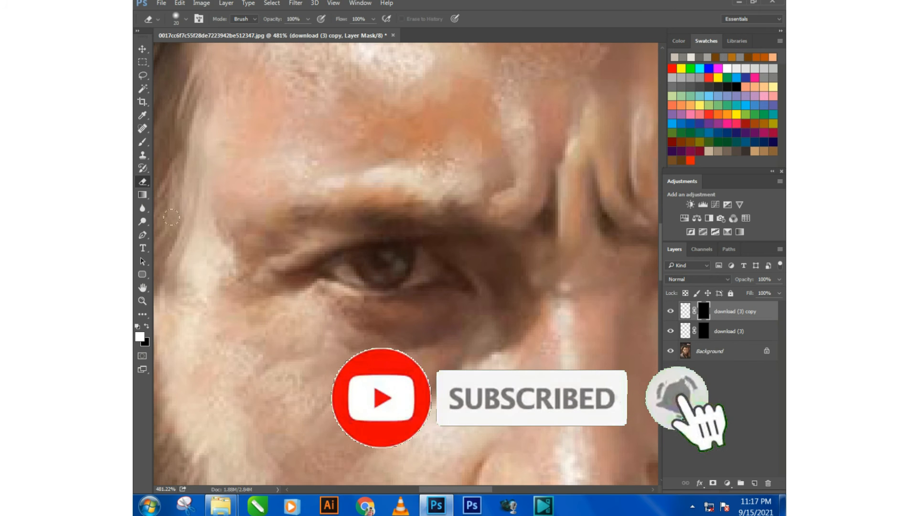
left_click(142, 142)
left_click(380, 264)
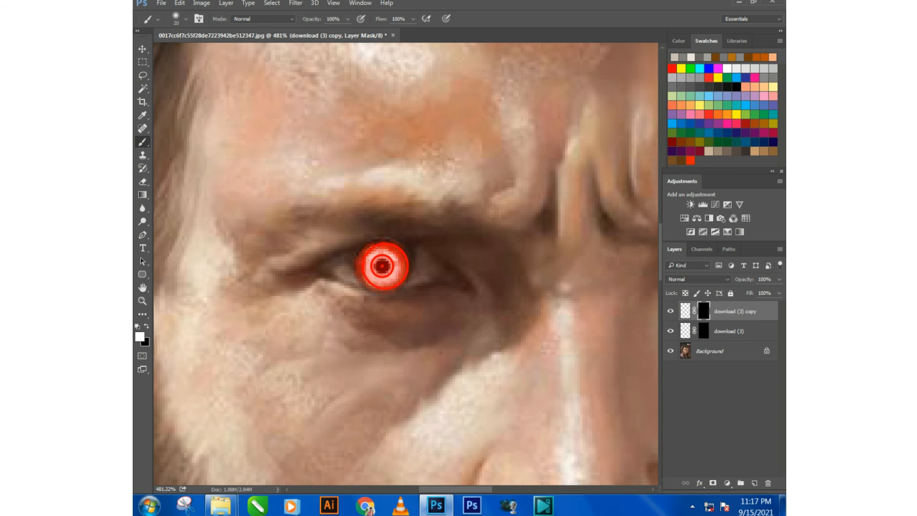
Erase the edges of the red iris along the upper and lower eyelids of the man's right eye on the layer mask.
left_click(143, 182)
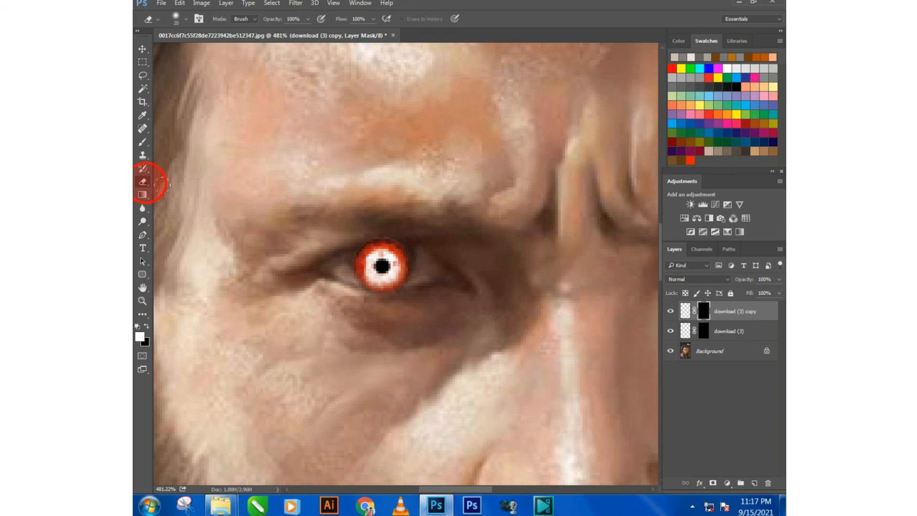
left_click(349, 298)
left_click(367, 296)
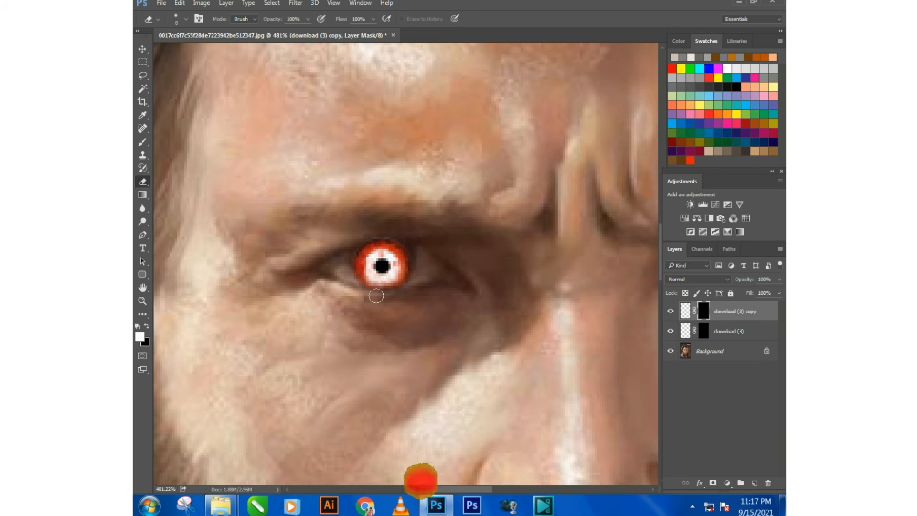
left_click(368, 238)
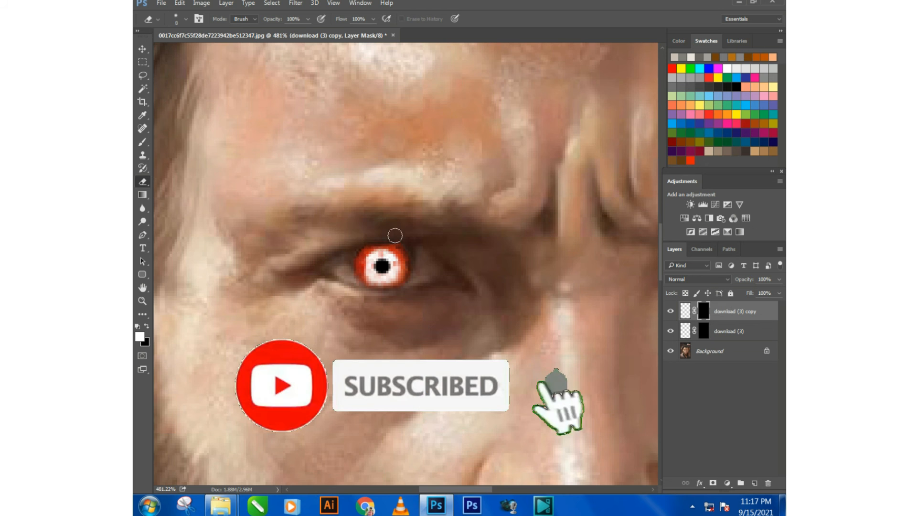
left_click(368, 235)
left_click(385, 235)
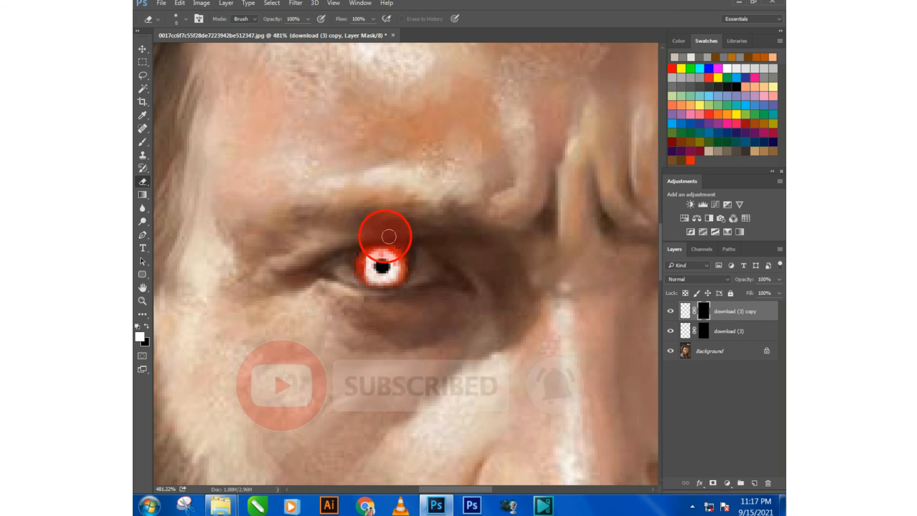
left_click(365, 236)
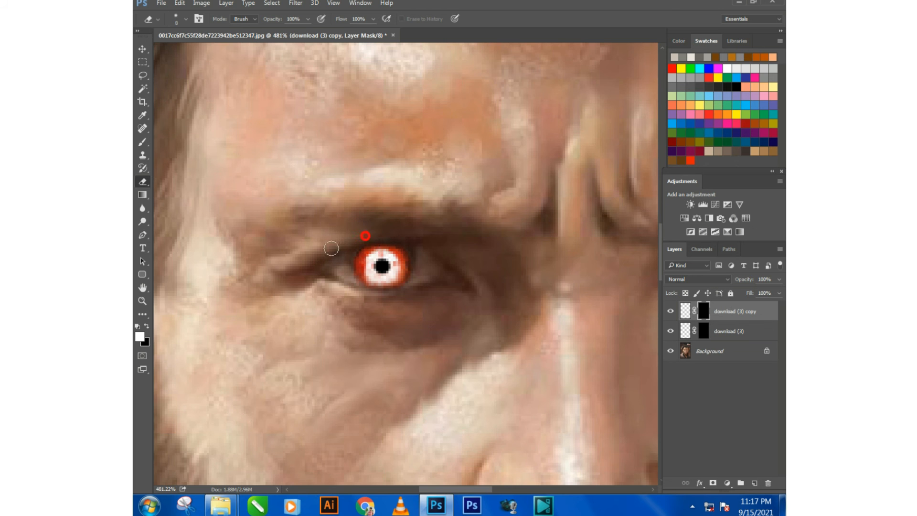
Set the blend mode of the download (3) copy layer to Soft Light.
left_click(142, 49)
scroll(246, 235, "down", 4)
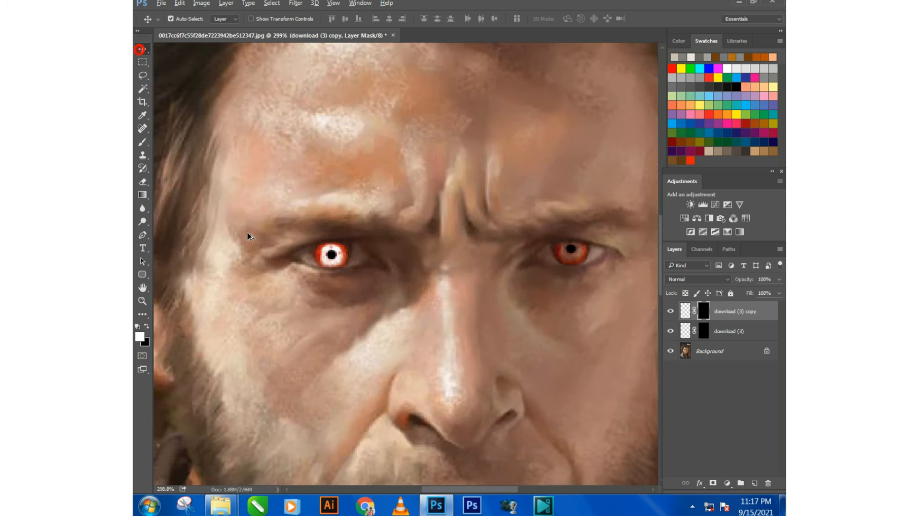
left_click(724, 279)
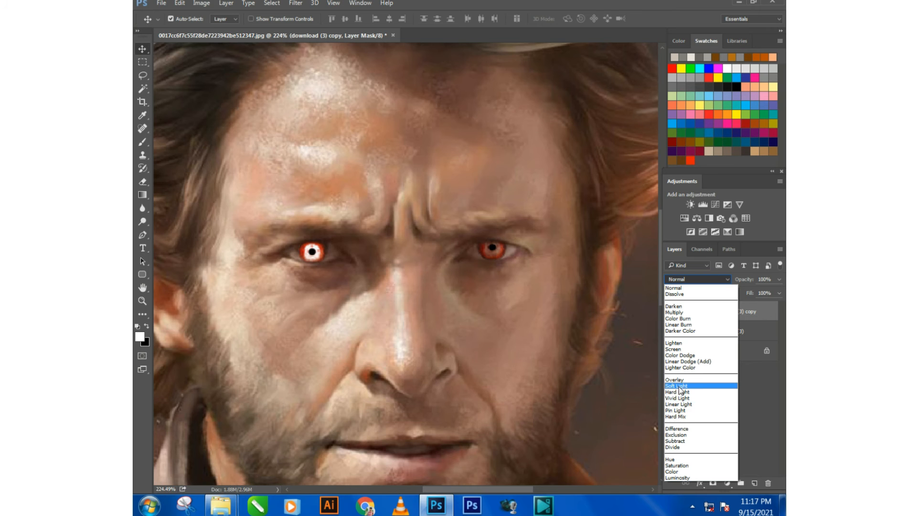
left_click(678, 386)
left_click(521, 304)
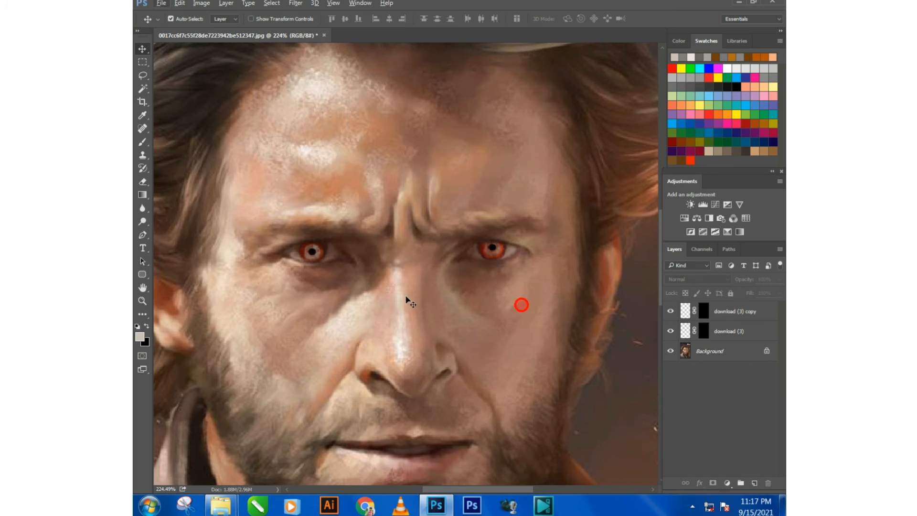
Nudge the copied red iris slightly to fit the man's right eye, and deselect the layer.
scroll(306, 254, "up", 3)
left_click_drag(308, 254, 317, 250)
scroll(317, 251, "down", 2)
scroll(320, 252, "down", 5)
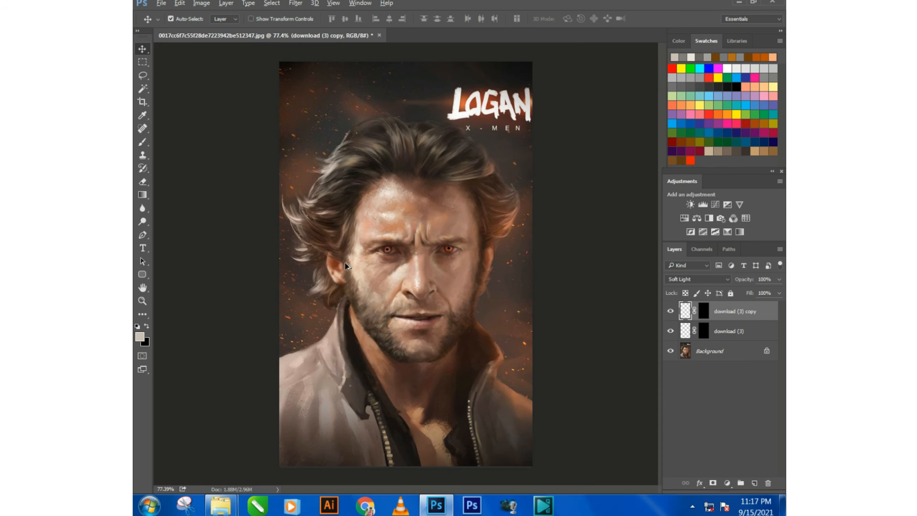
left_click(569, 269)
Set the blend mode of the download (3) copy layer over the man's right eye to Overlay.
scroll(569, 269, "up", 3)
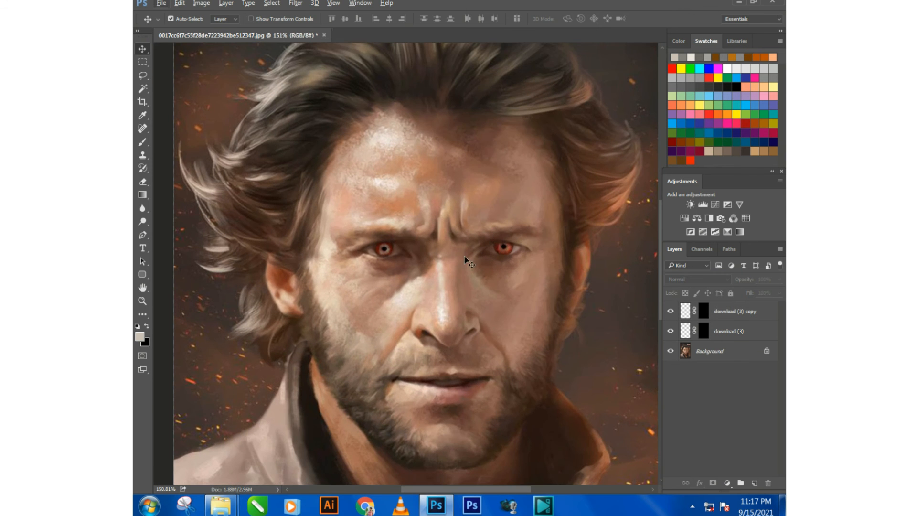
left_click(500, 248)
left_click(371, 249)
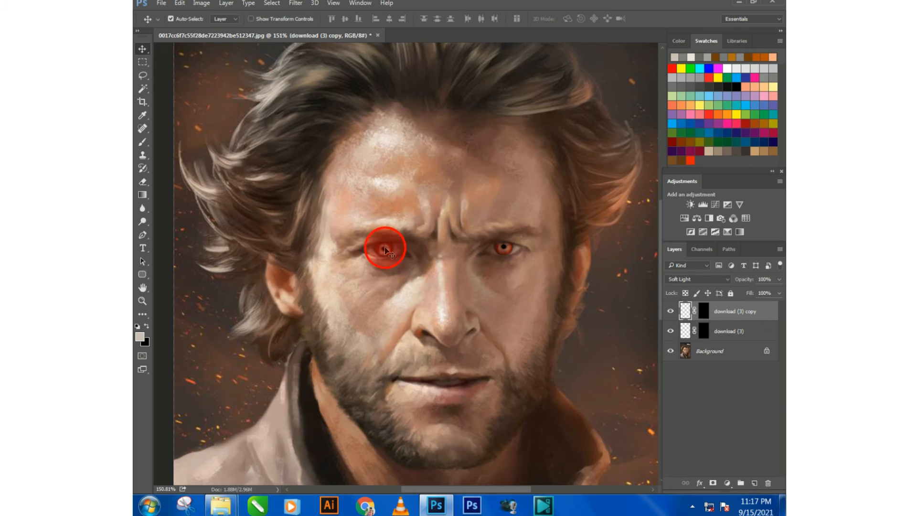
left_click(683, 277)
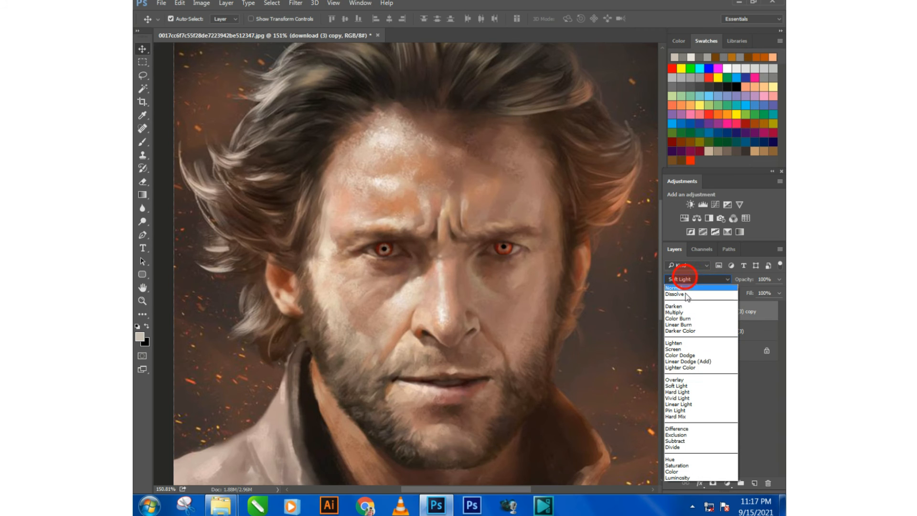
left_click(675, 379)
left_click(640, 350)
scroll(385, 274, "down", 2)
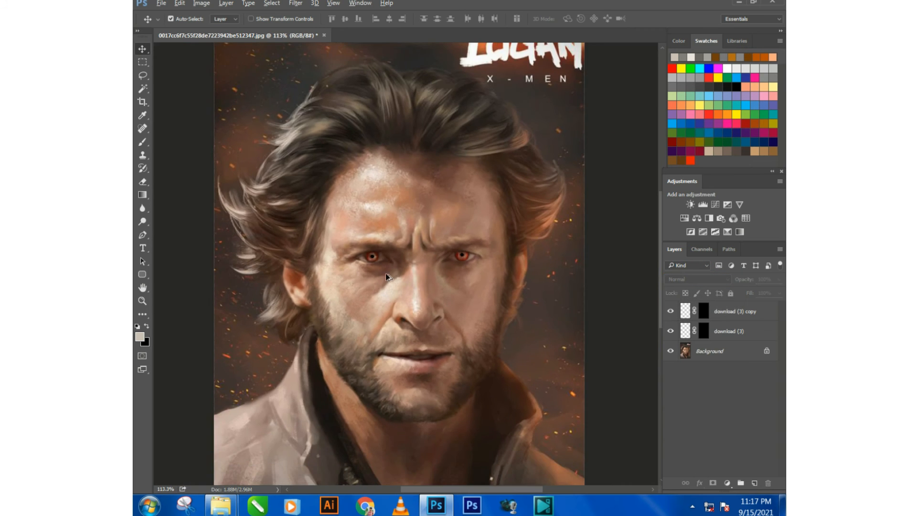
scroll(336, 287, "down", 1)
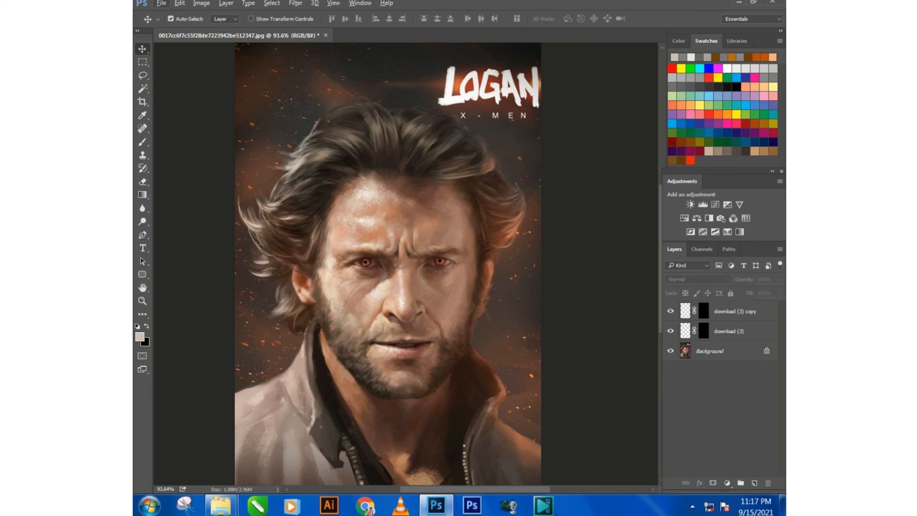
Place the Pict-124 (2) image from the terminator folder into the portrait document over the face.
left_click(236, 510)
left_click(303, 436)
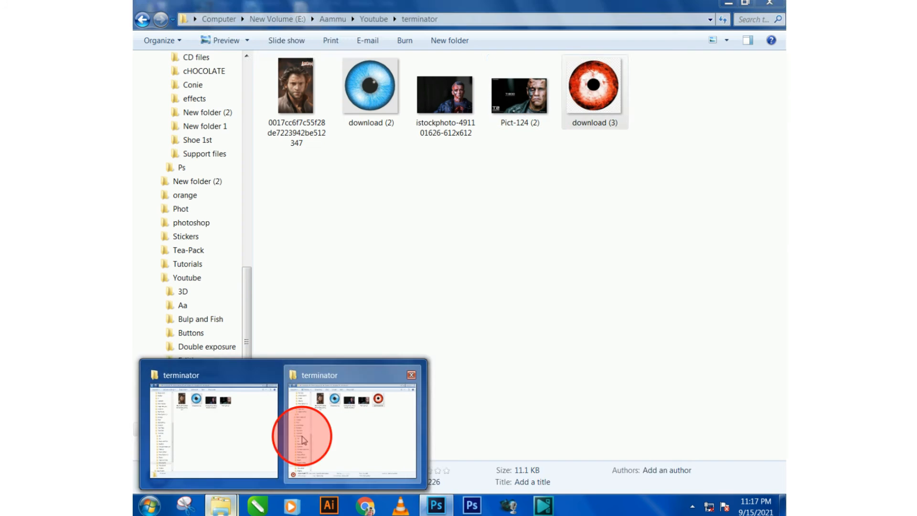
left_click(422, 326)
left_click_drag(503, 132, 349, 293)
scroll(430, 258, "up", 1)
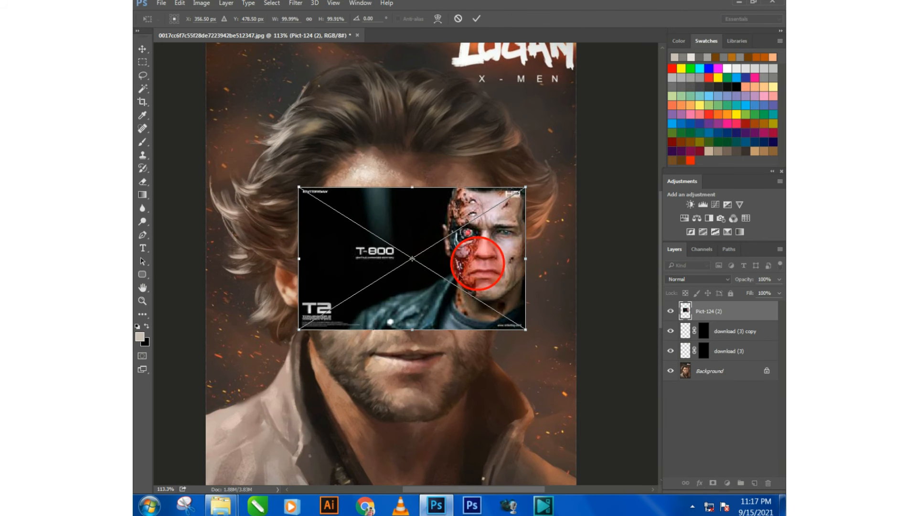
key("Return")
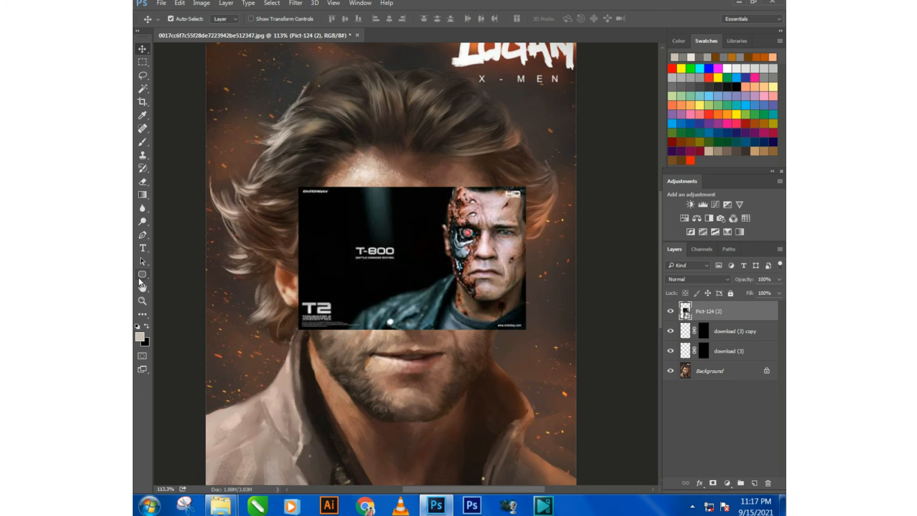
Select the damaged half of the T-800 face with a rectangular marquee, rasterize the Pict-124 (2) layer, and cut the selection.
left_click(143, 61)
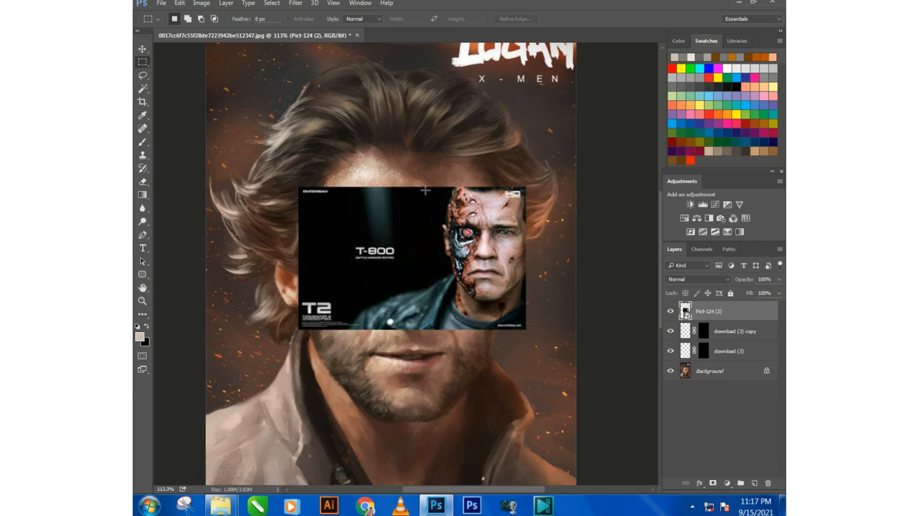
left_click_drag(431, 189, 485, 318)
right_click(696, 311)
left_click(474, 290)
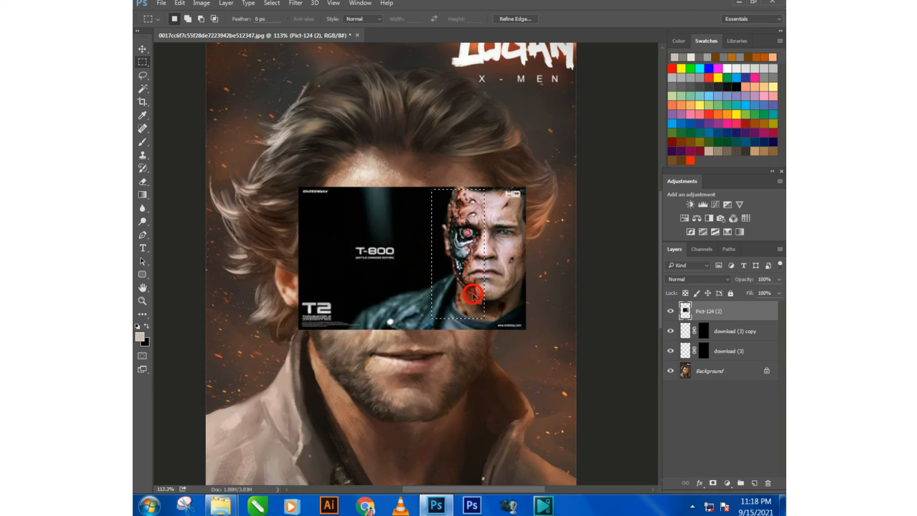
key("ctrl+x")
Delete the remaining Pict-124 (2) layer and paste the cut half-face as a new layer.
left_click(143, 49)
left_click(358, 205)
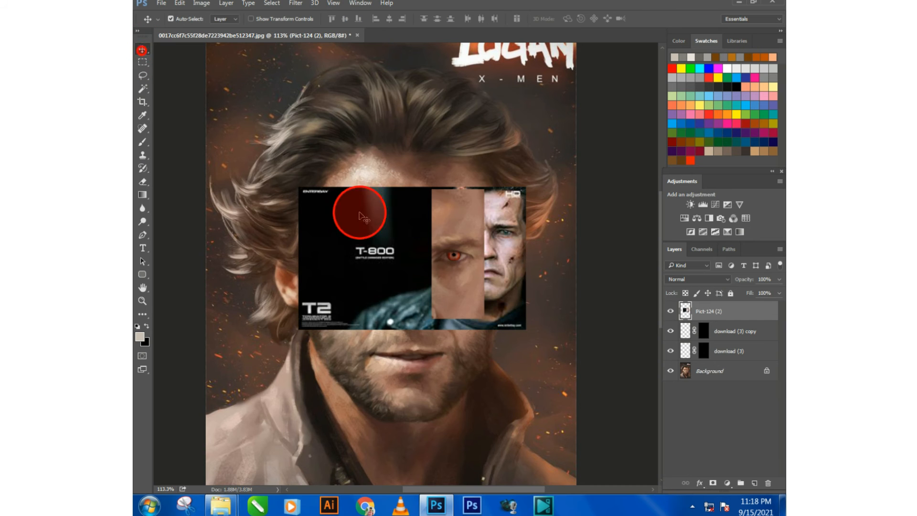
key("Delete")
key("ctrl+v")
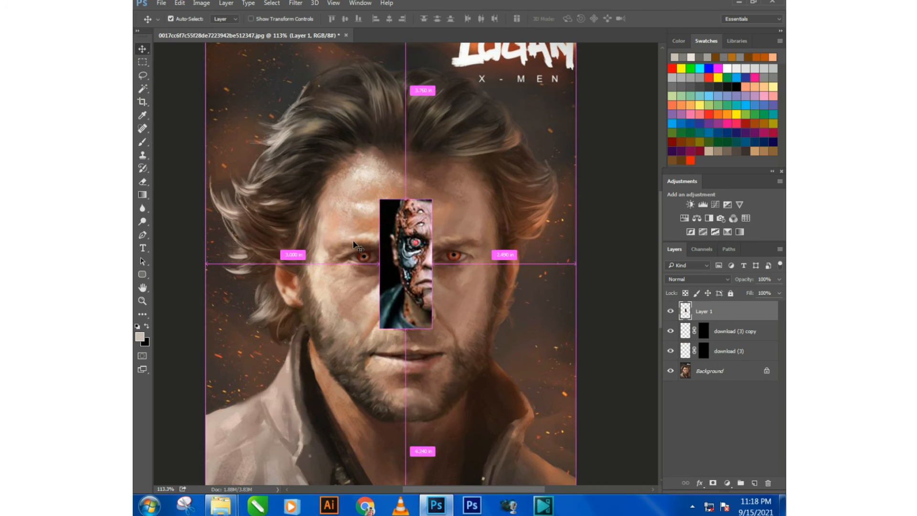
Enlarge the pasted half-face to about 324% wide and 205% high over the man's right half of the face.
key("ctrl+t")
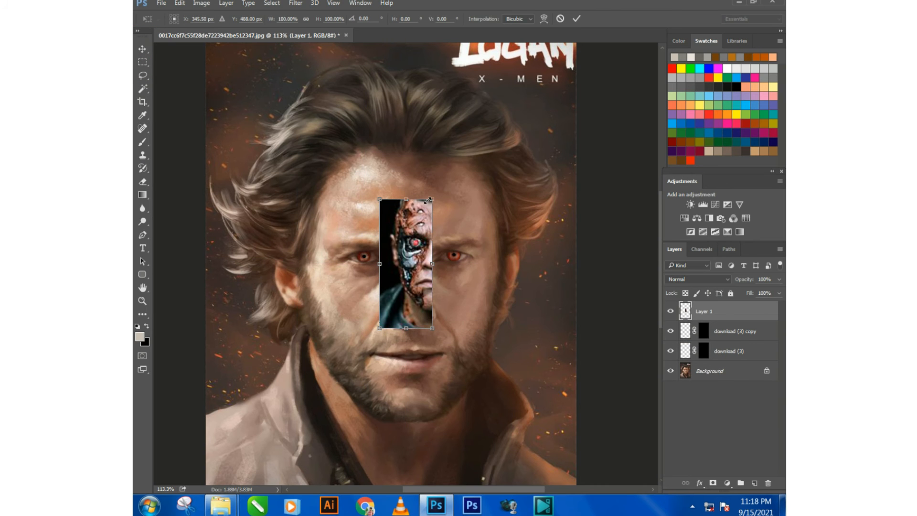
left_click_drag(428, 200, 487, 62)
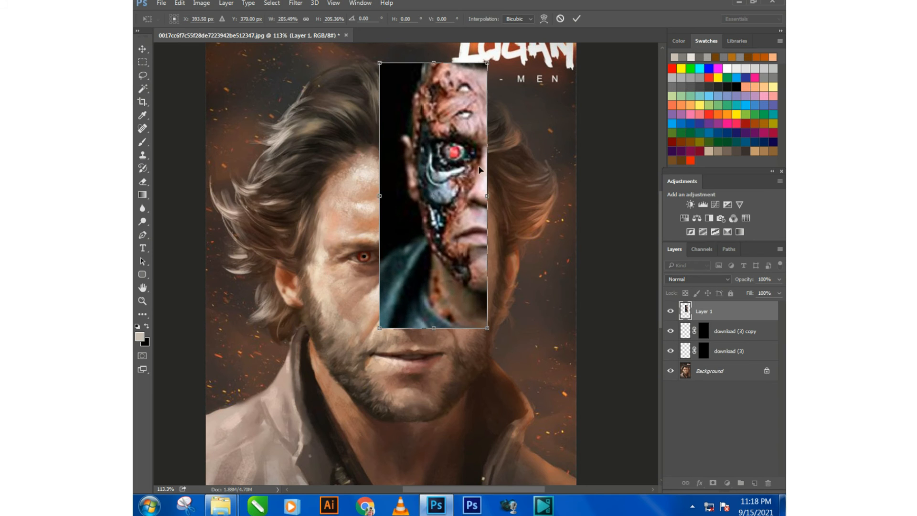
left_click_drag(479, 170, 415, 295)
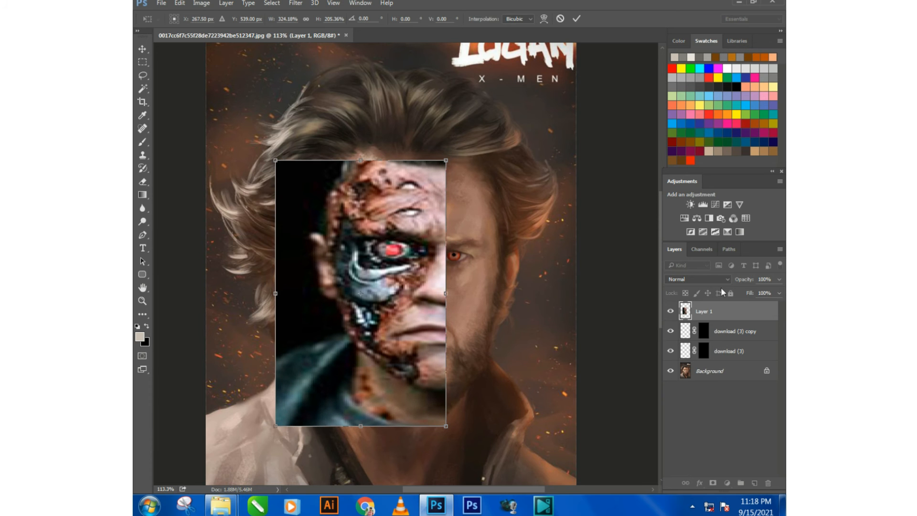
Lower Layer 1's opacity to 38% and fit the half-face to about 244% by 219%, with its red eye over the man's right eye.
left_click_drag(749, 280, 718, 288)
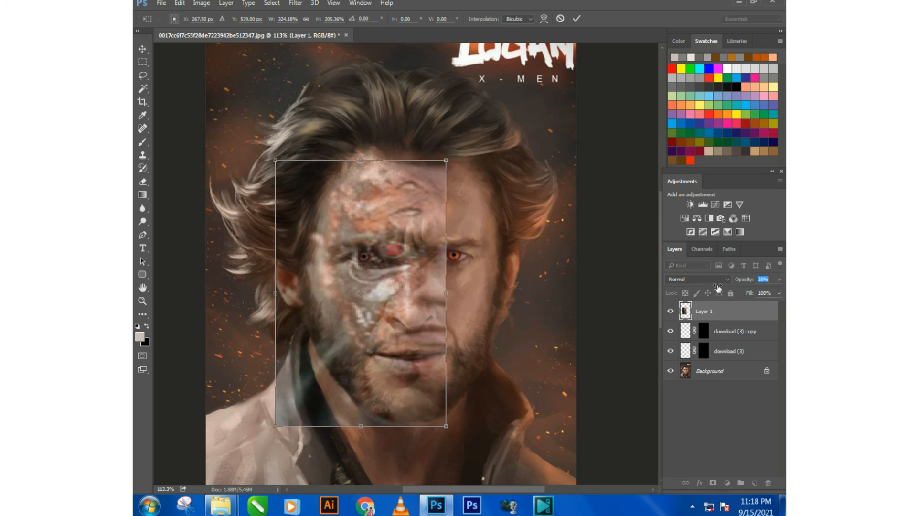
left_click_drag(446, 300, 372, 309)
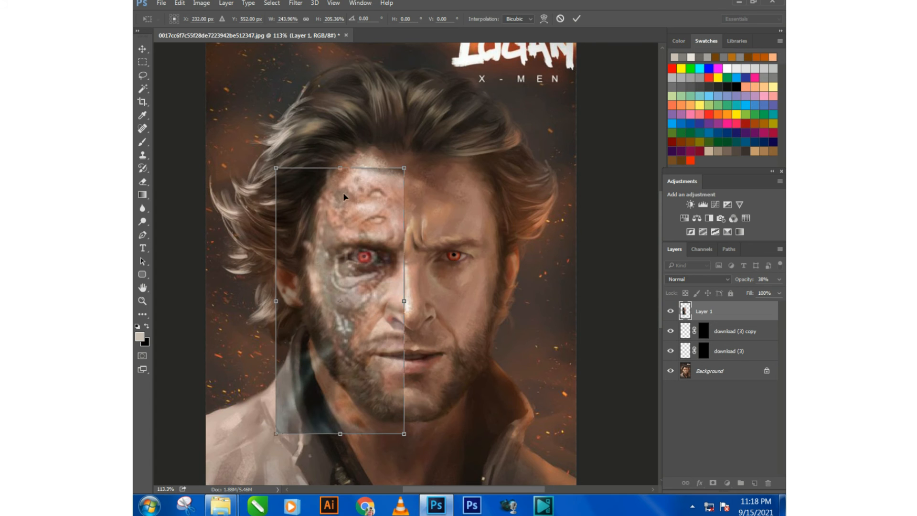
left_click_drag(340, 168, 341, 153)
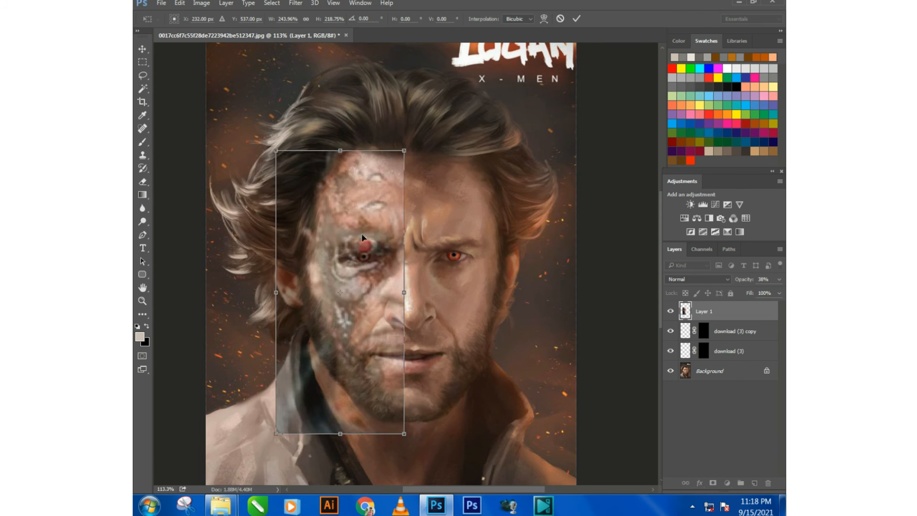
left_click_drag(361, 237, 364, 246)
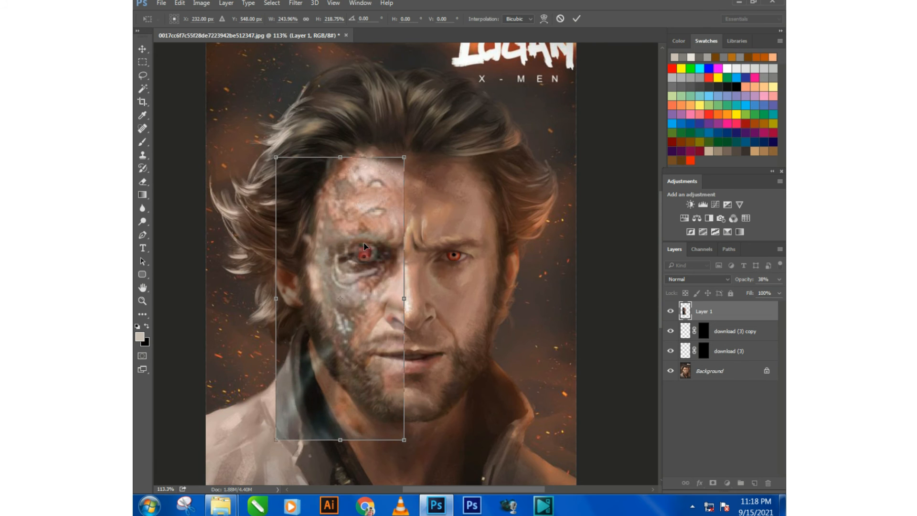
key("Return")
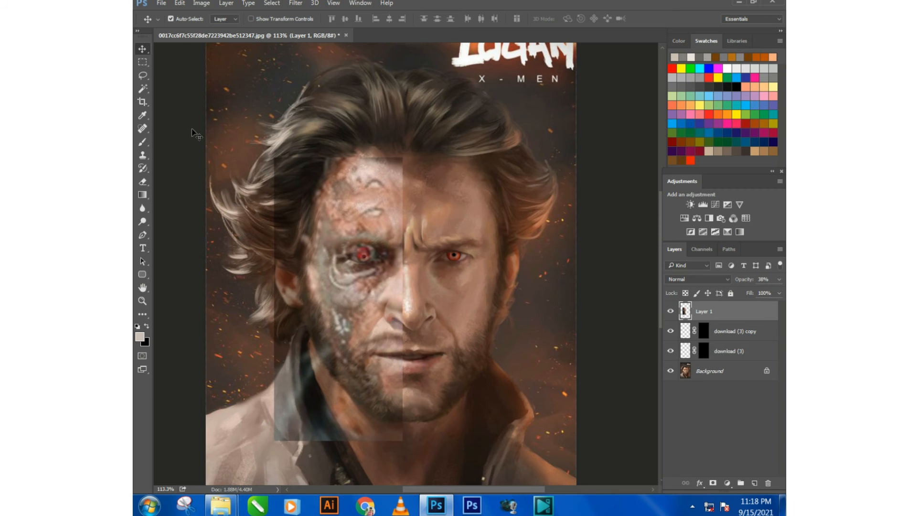
Restore Layer 1's opacity to 100% and add a black layer mask that hides it.
left_click(145, 54)
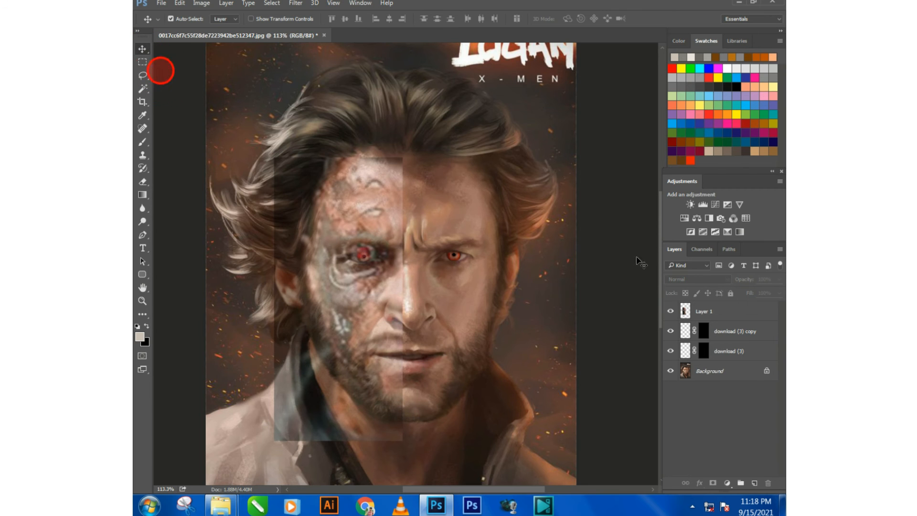
left_click(733, 311)
left_click_drag(743, 280, 783, 282)
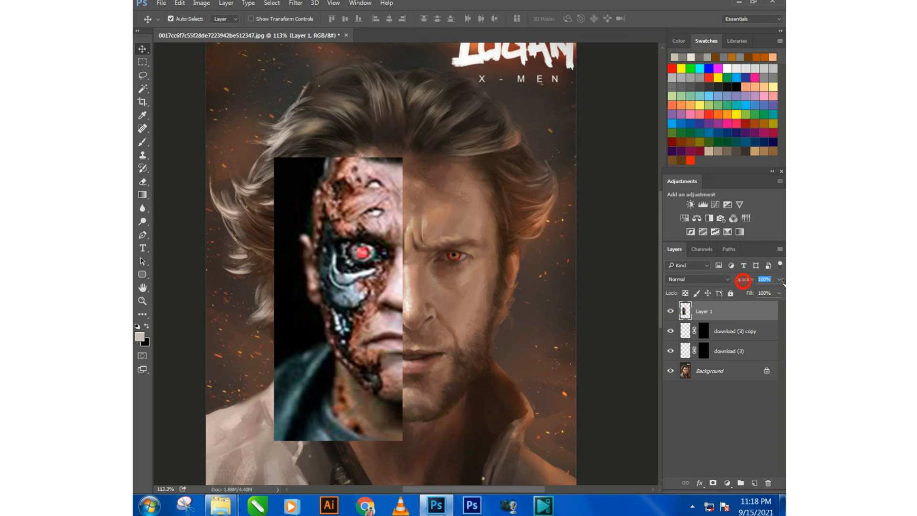
left_click(713, 483, "alt")
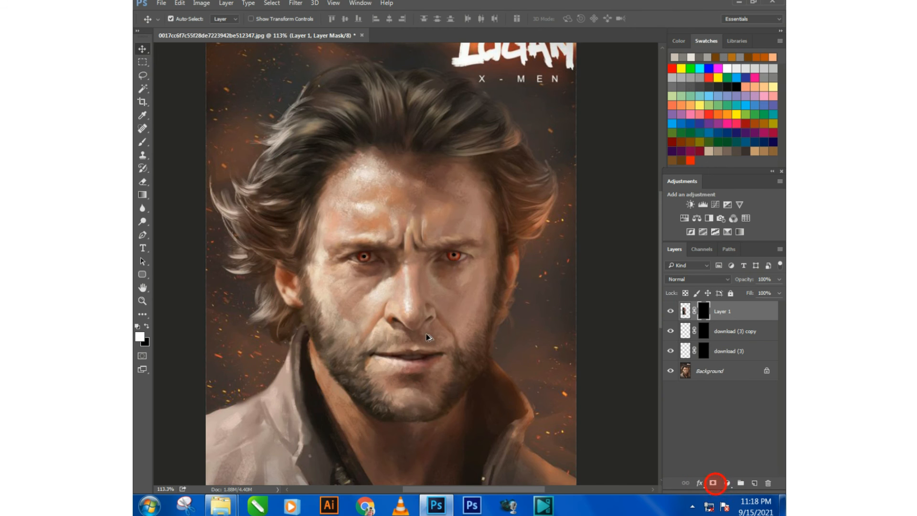
Paint white on Layer 1's mask with the Brush to reveal the cyborg skin from the man's forehead down to his jaw.
scroll(388, 308, "up", 2)
left_click(142, 142)
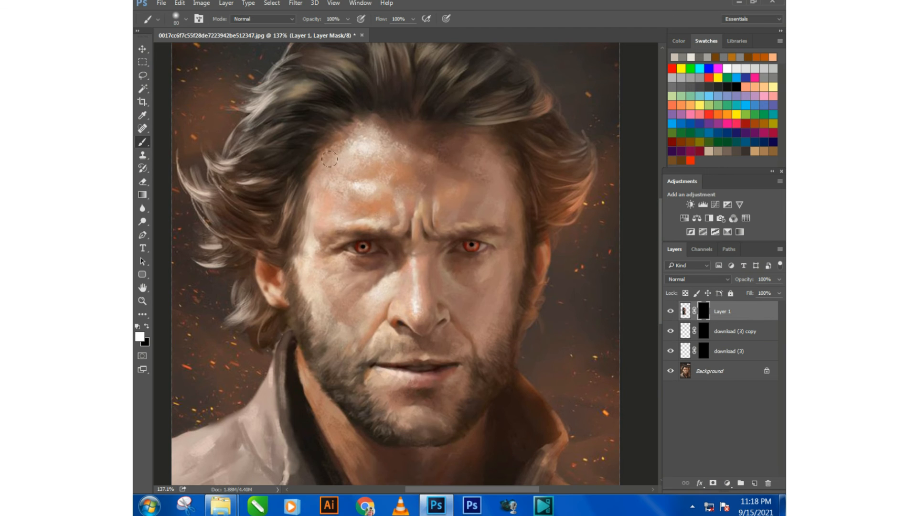
mouse_move(313, 140)
left_mouse_down()
mouse_move(348, 174)
mouse_move(352, 160)
mouse_move(303, 211)
mouse_move(306, 263)
mouse_move(342, 267)
mouse_move(329, 329)
mouse_move(344, 400)
mouse_move(337, 306)
mouse_move(353, 163)
left_mouse_up()
scroll(311, 264, "up", 1)
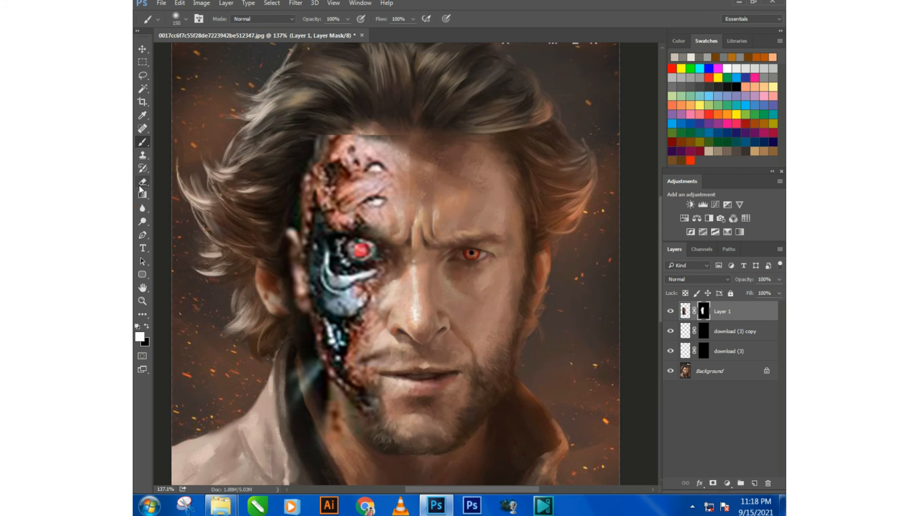
Erase the mask around the ear, neck, cheek and mouth to remove the excess of the cyborg half-face.
left_click(142, 183)
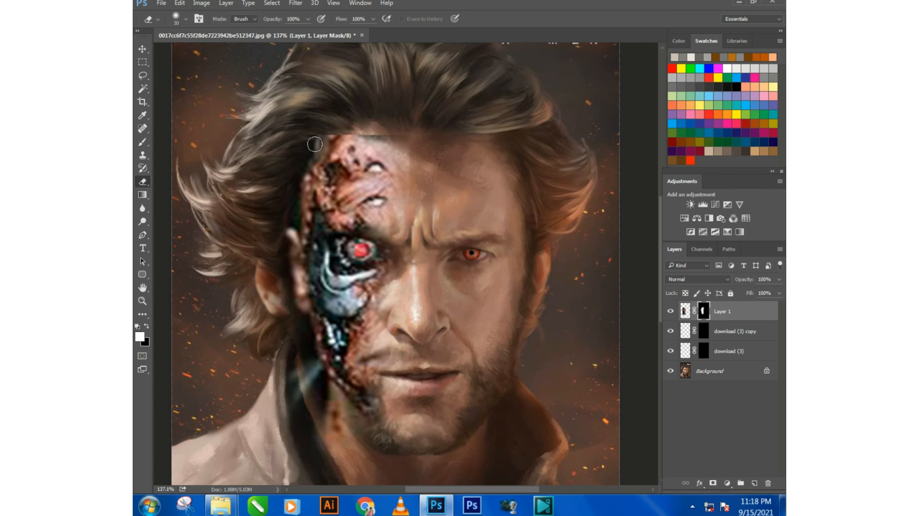
mouse_move(279, 149)
left_mouse_down()
mouse_move(262, 212)
mouse_move(281, 263)
mouse_move(261, 254)
mouse_move(264, 233)
mouse_move(264, 296)
mouse_move(306, 401)
mouse_move(293, 383)
mouse_move(326, 423)
mouse_move(312, 407)
left_mouse_up()
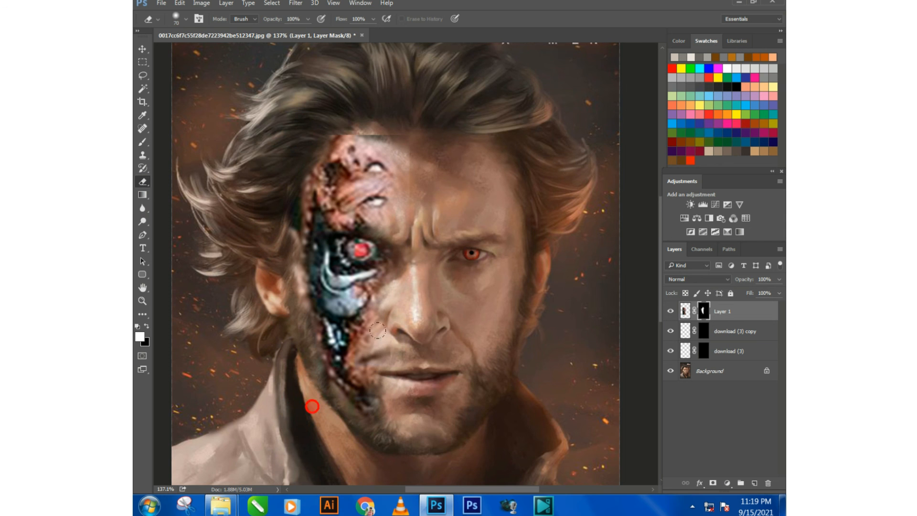
left_click_drag(387, 347, 393, 376)
left_click(373, 353)
left_click(385, 338)
left_click(385, 321)
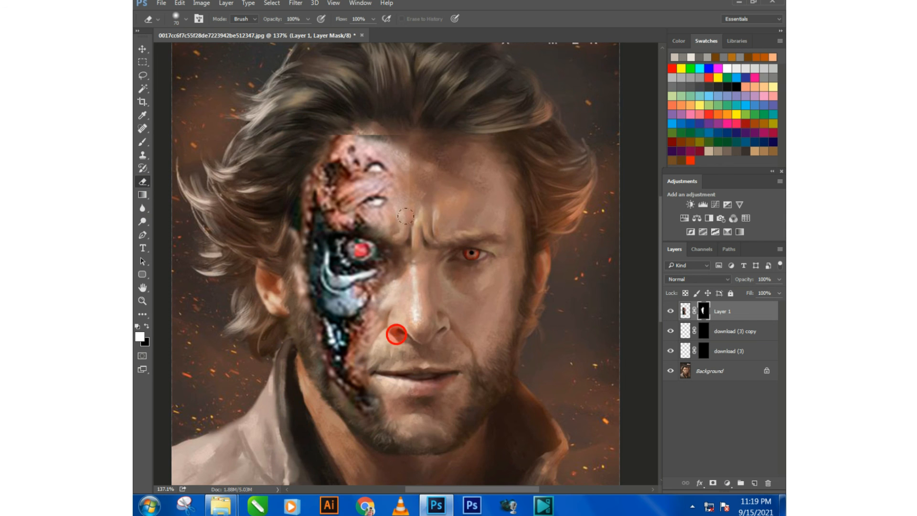
Erase the mask along the hairline and middle of the forehead to blend the cyborg skin, and deselect the layer.
left_click(405, 216)
mouse_move(400, 177)
left_mouse_down()
mouse_move(381, 137)
mouse_move(311, 115)
left_mouse_up()
left_click(322, 129)
left_click(428, 184)
left_click(427, 220)
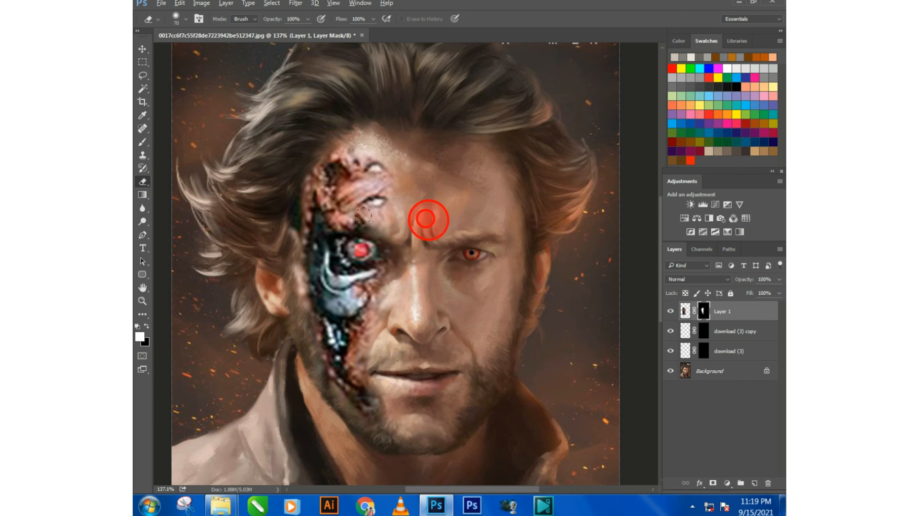
scroll(375, 231, "down", 3)
scroll(368, 224, "down", 1)
scroll(383, 284, "down", 3)
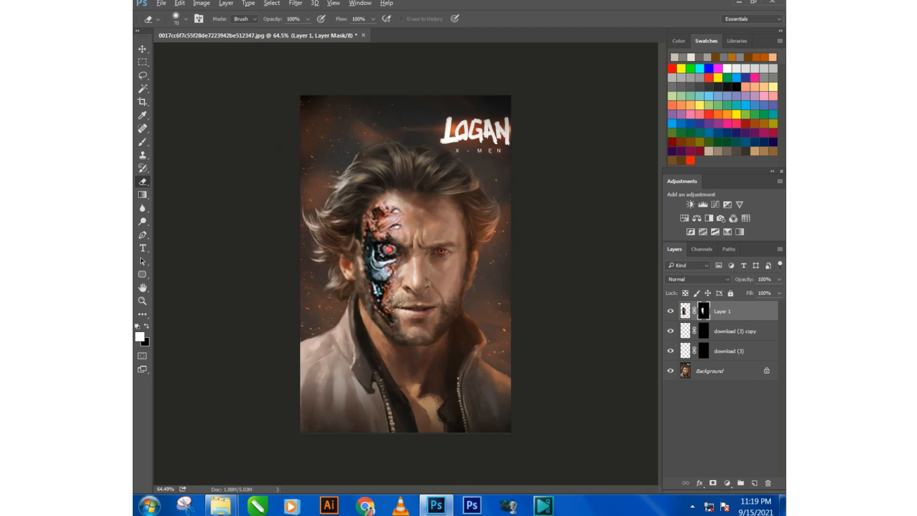
scroll(444, 303, "up", 3)
scroll(444, 303, "up", 1)
left_click(142, 49)
left_click(242, 112)
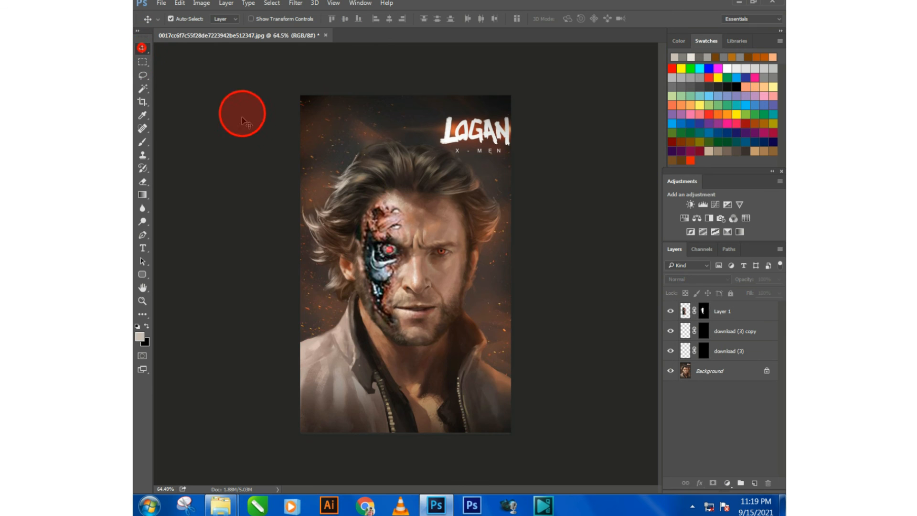
left_click(235, 504)
left_click(210, 420)
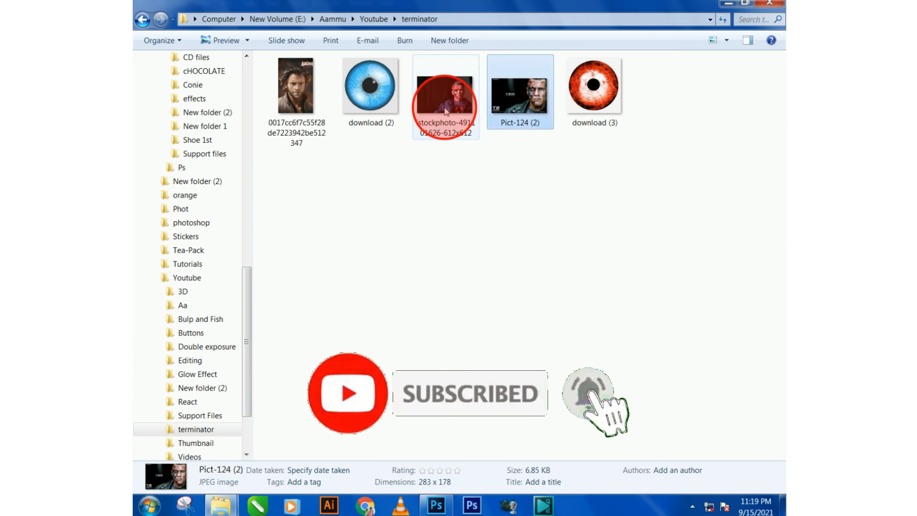
left_click_drag(445, 110, 415, 402)
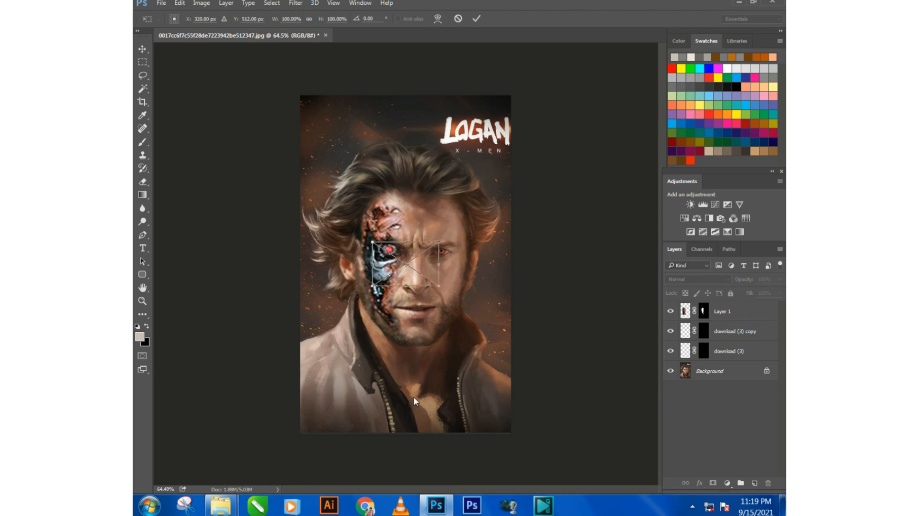
Enlarge the placed image and position it with the wounded chest over the portrait's open jacket collar.
left_click_drag(415, 267, 583, 267)
left_click_drag(498, 332, 388, 347)
left_click_drag(470, 278, 535, 241)
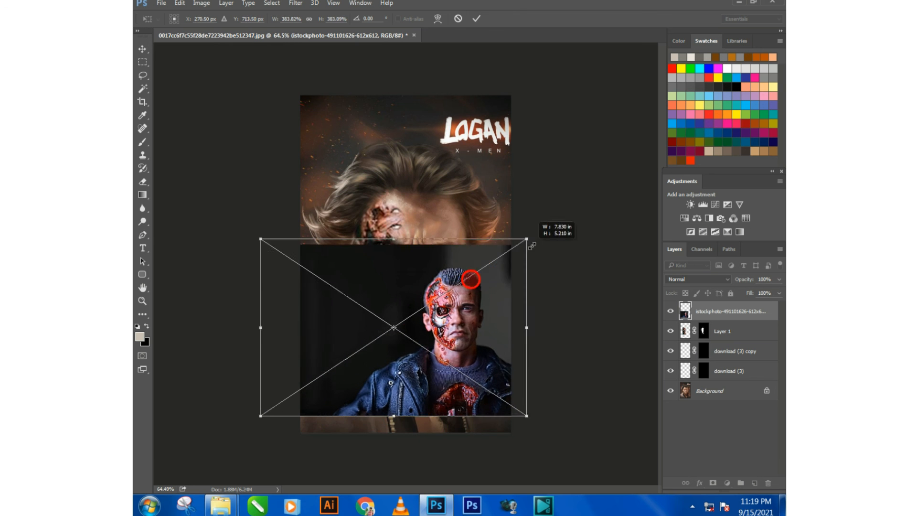
left_click_drag(487, 306, 449, 324)
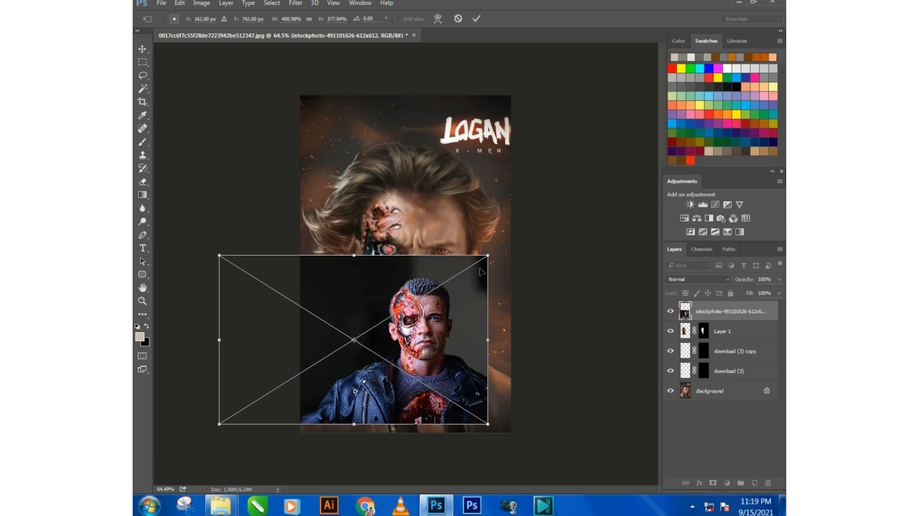
left_click_drag(487, 255, 556, 215)
left_click_drag(490, 297, 450, 311)
key("Return")
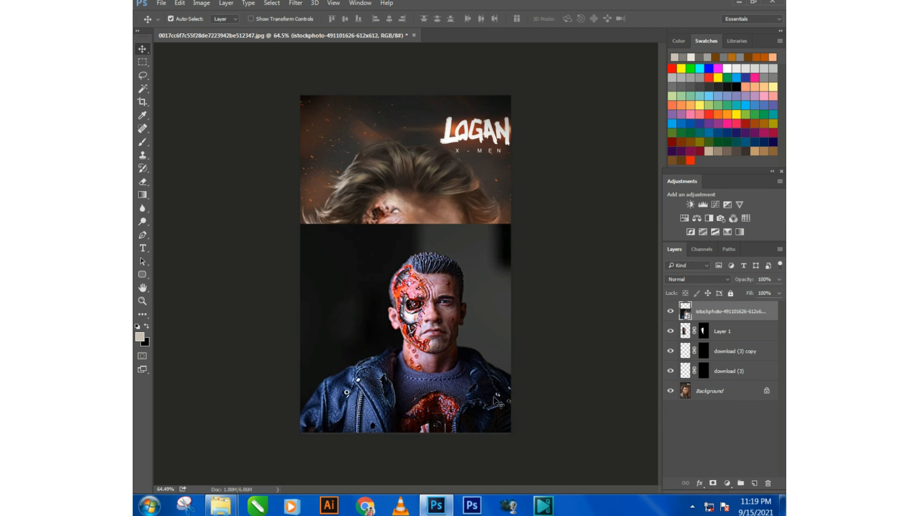
Add a black layer mask to the istockphoto layer and paint white over the chest to reveal the wound.
left_click(712, 483, "alt")
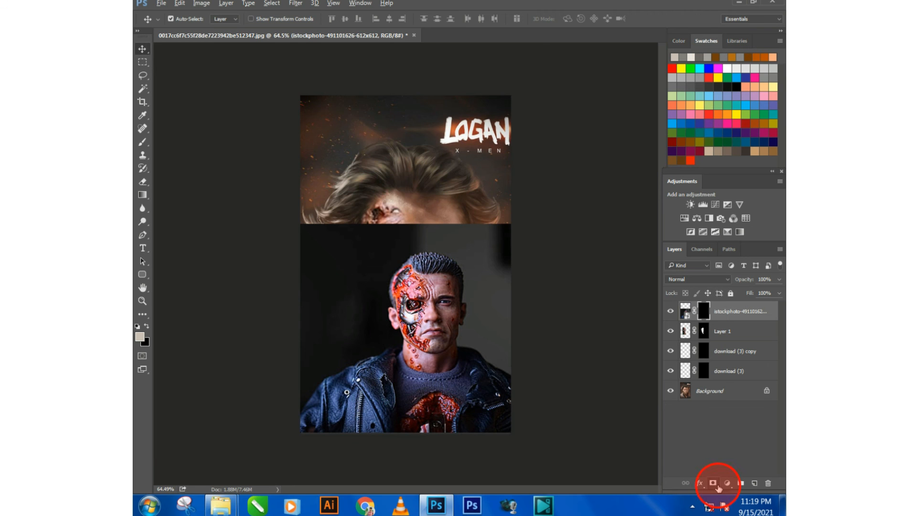
scroll(415, 308, "up", 3)
scroll(387, 406, "down", 1)
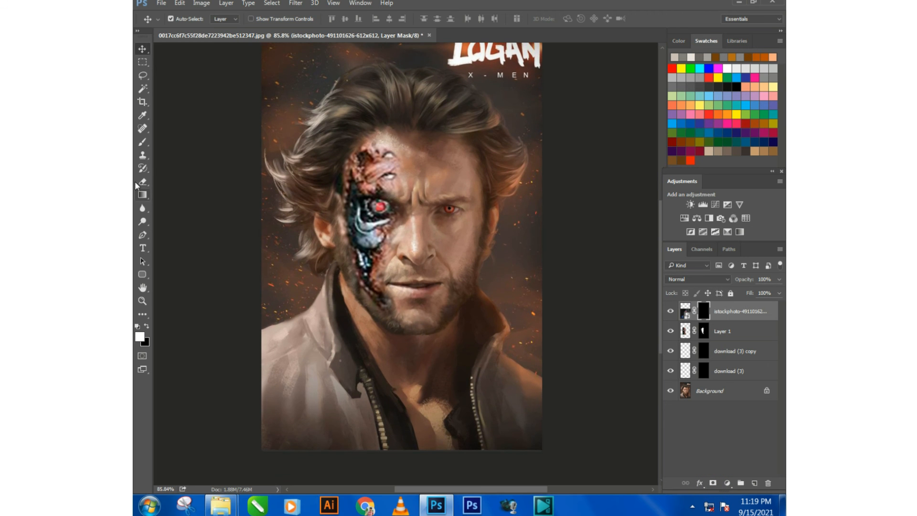
left_click(142, 143)
mouse_move(401, 407)
left_mouse_down()
mouse_move(430, 419)
mouse_move(419, 420)
mouse_move(430, 399)
mouse_move(448, 403)
mouse_move(436, 397)
mouse_move(434, 421)
mouse_move(469, 434)
left_mouse_up()
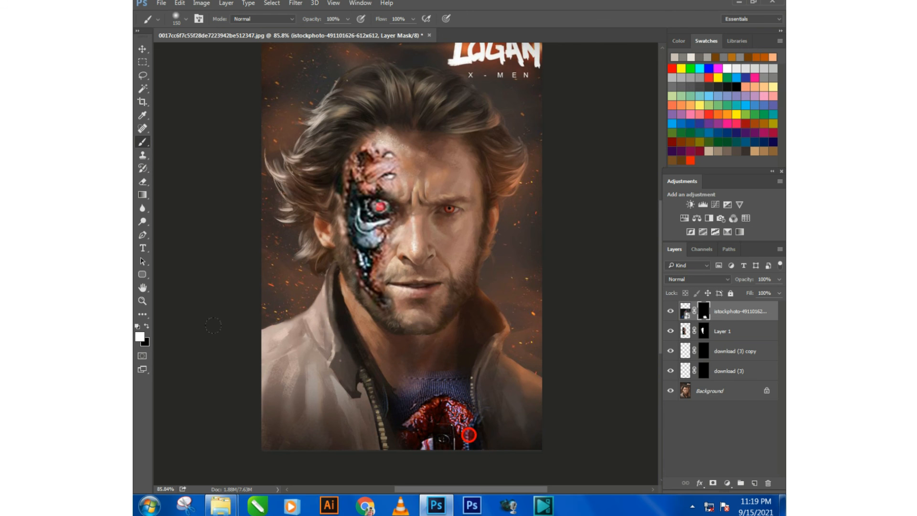
Erase the blue shirt and jacket areas around the chest wound on the istockphoto layer's mask.
left_click(142, 181)
left_click(374, 420)
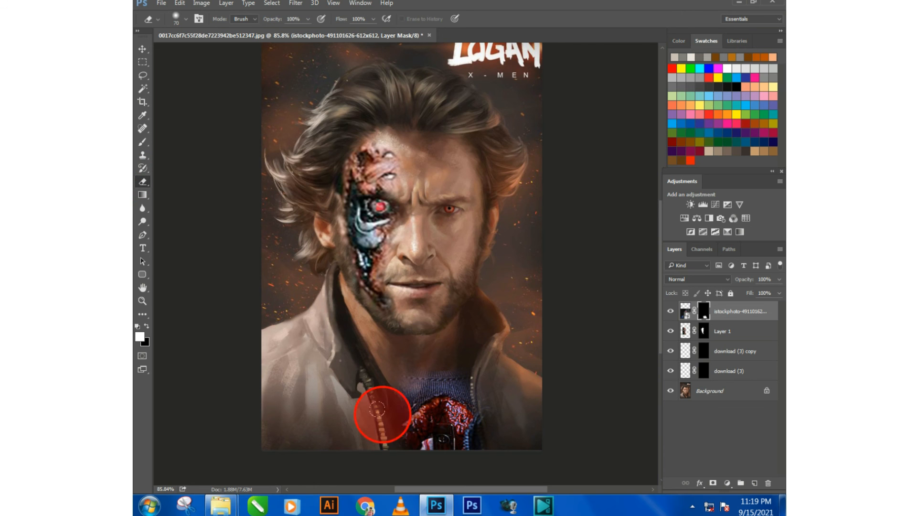
left_click_drag(385, 413, 421, 379)
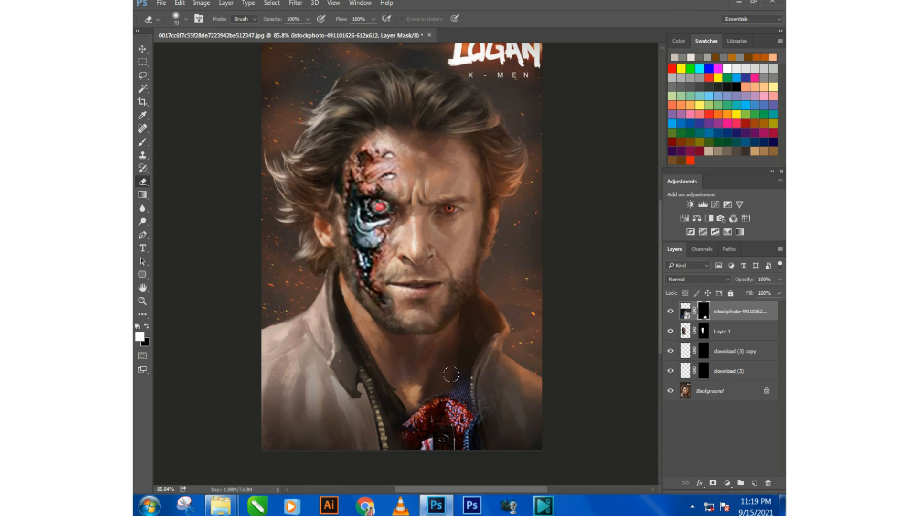
left_click(483, 399)
left_click(416, 397)
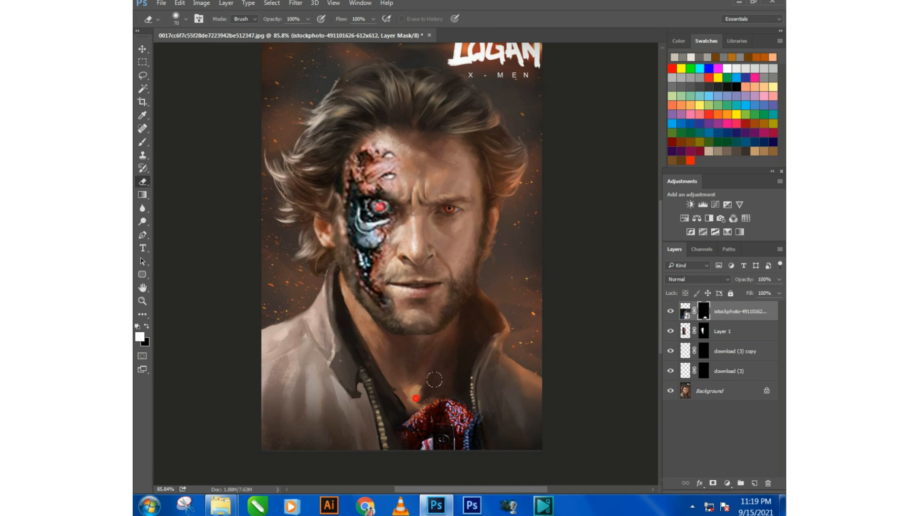
left_click(489, 409)
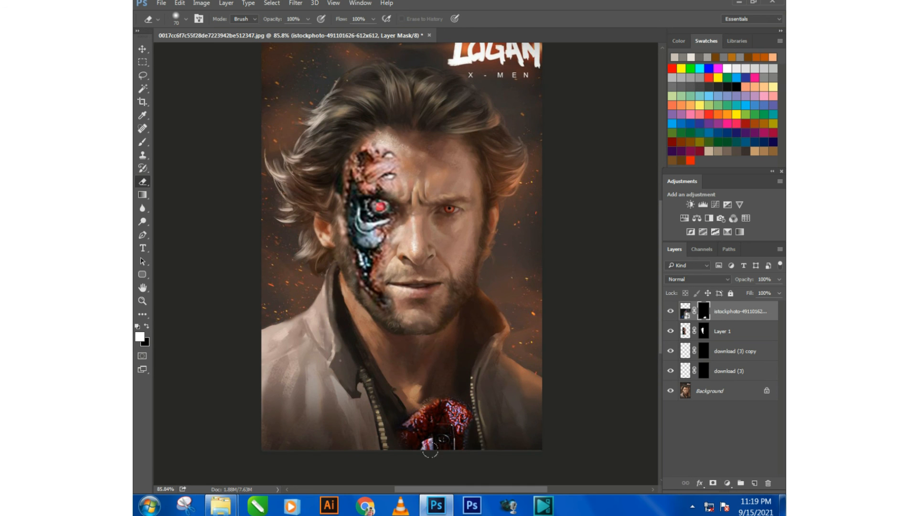
Paint white on the istockphoto layer's mask to reveal more of the chest wound's lower edge beside the jacket zipper.
left_click(390, 435)
scroll(359, 410, "down", 1)
scroll(423, 420, "up", 2)
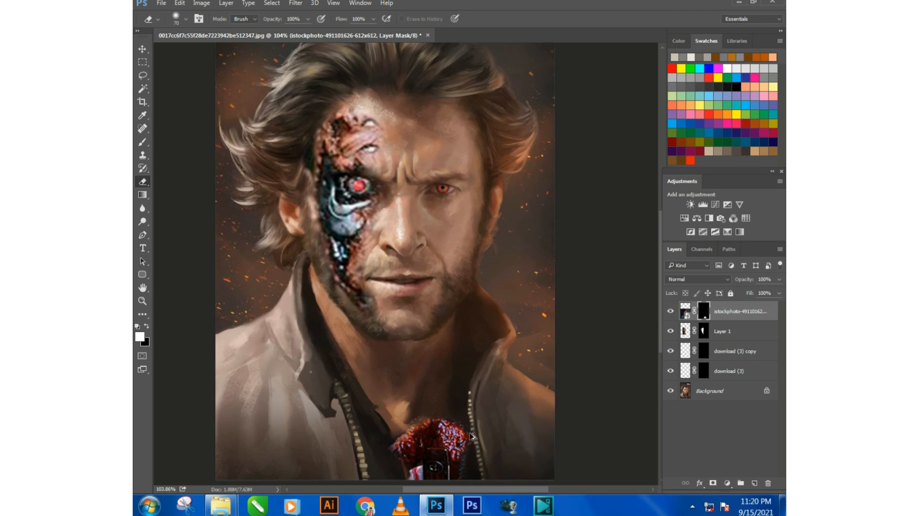
scroll(376, 354, "down", 3)
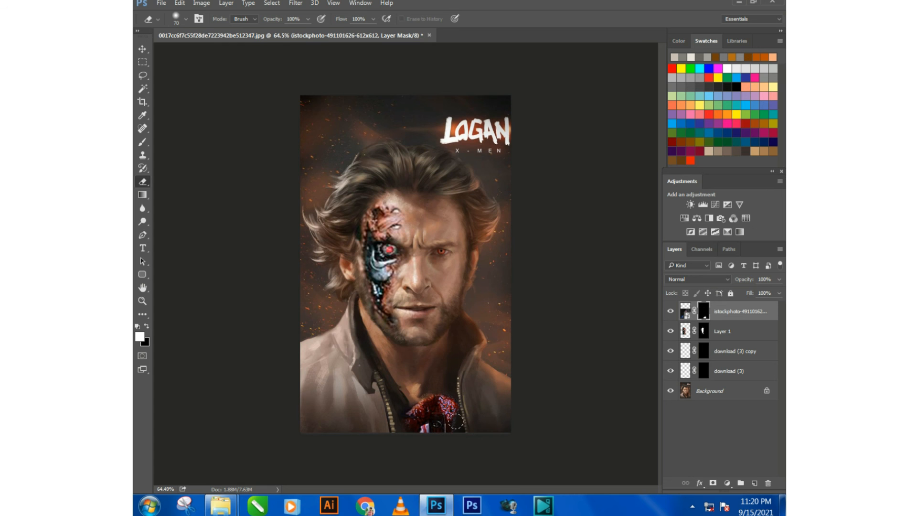
left_click(142, 141)
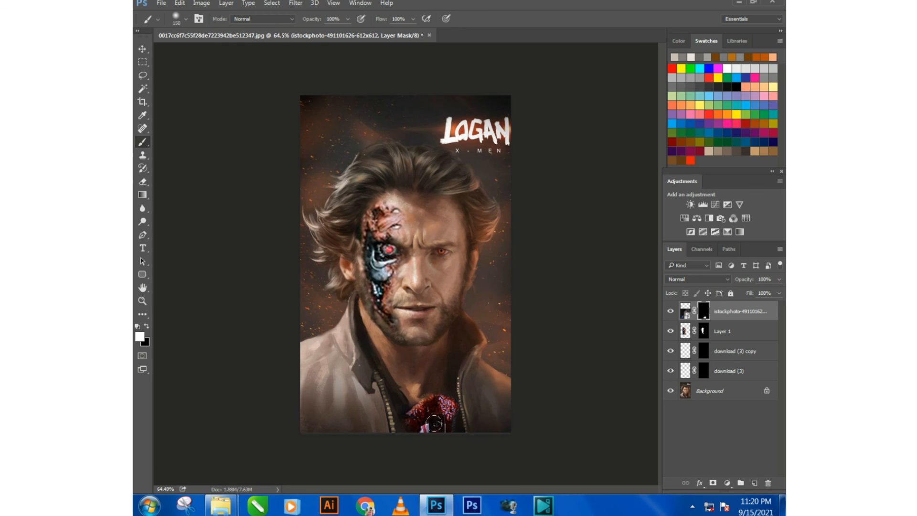
left_click(435, 424)
left_click(459, 435)
Erase the excess revealed area between the chest wound and the jacket's right-hand zipper on the istockphoto layer's mask.
left_click(143, 182)
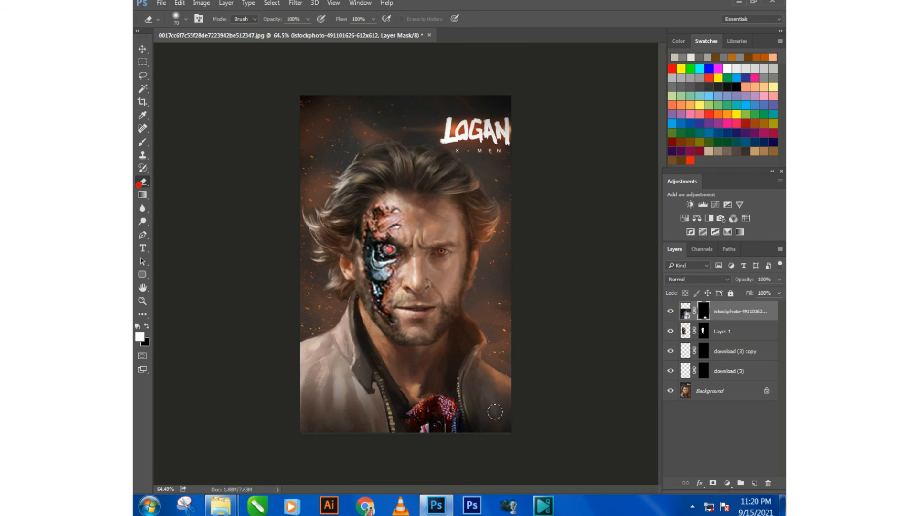
left_click(480, 421)
left_click(480, 435)
left_click(473, 421)
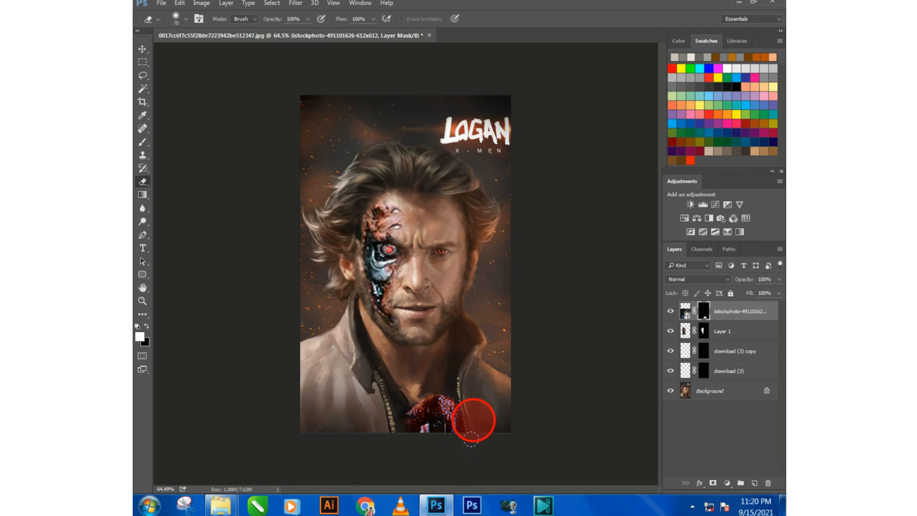
left_click(477, 437)
left_click(479, 433)
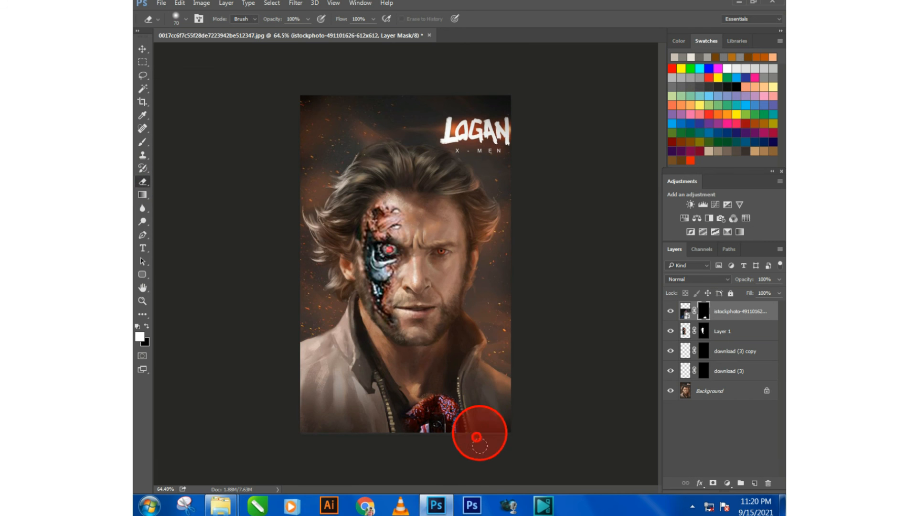
Deselect all layers and examine the blended face and chest wound both up close and in the full composition.
left_click(145, 50)
left_click(207, 141)
scroll(214, 221, "down", 3)
scroll(439, 322, "up", 7)
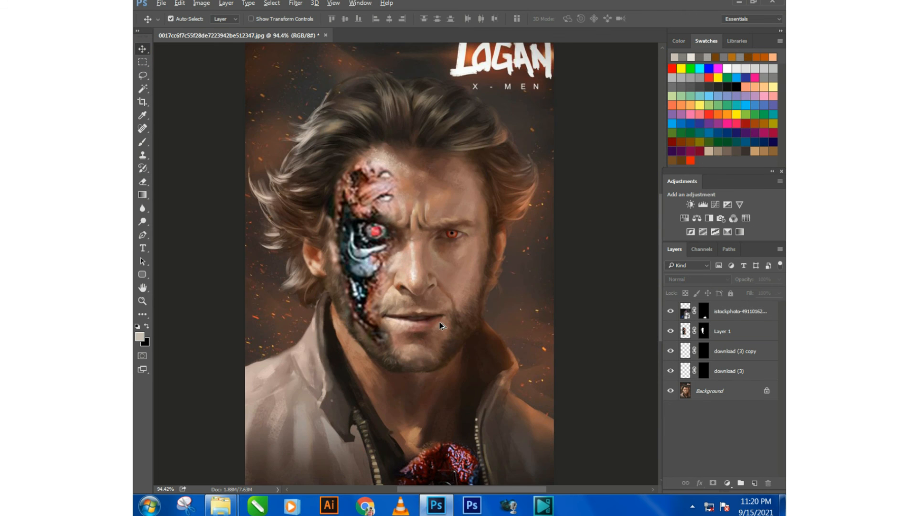
scroll(439, 326, "down", 3)
left_click(621, 308)
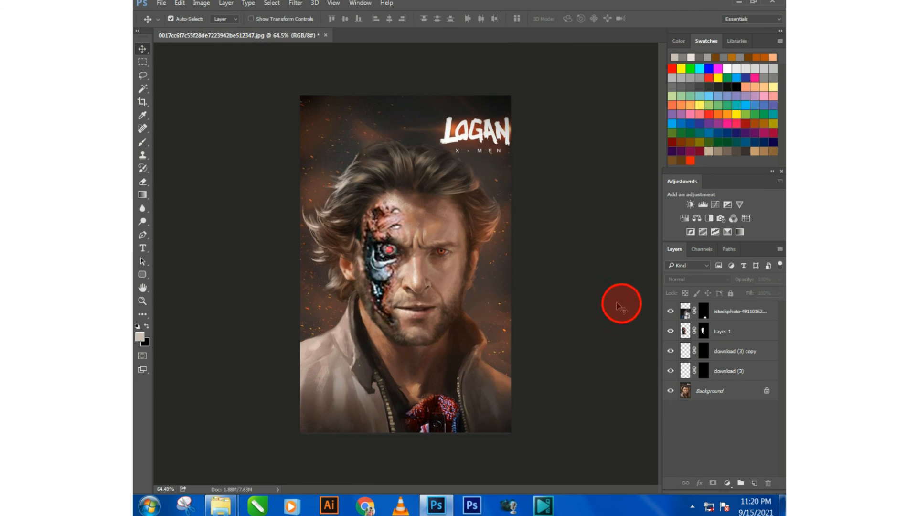
left_click(592, 300)
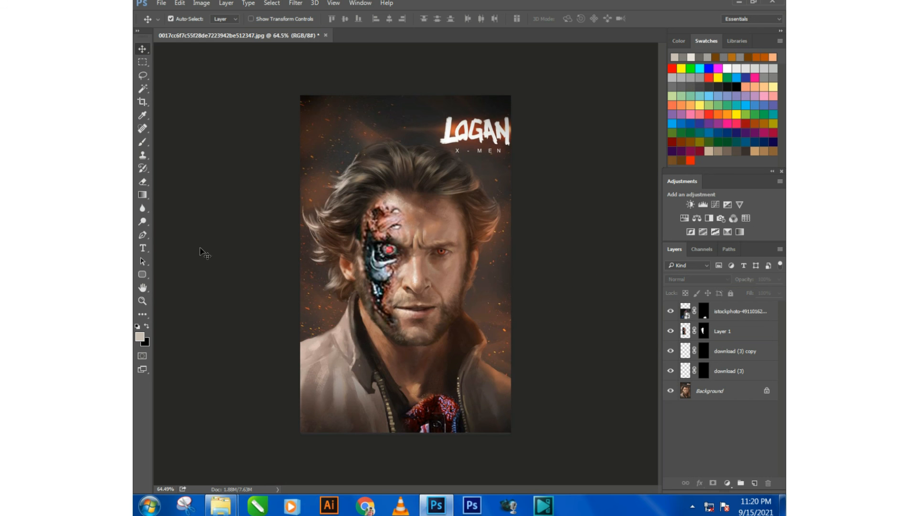
left_click(141, 48)
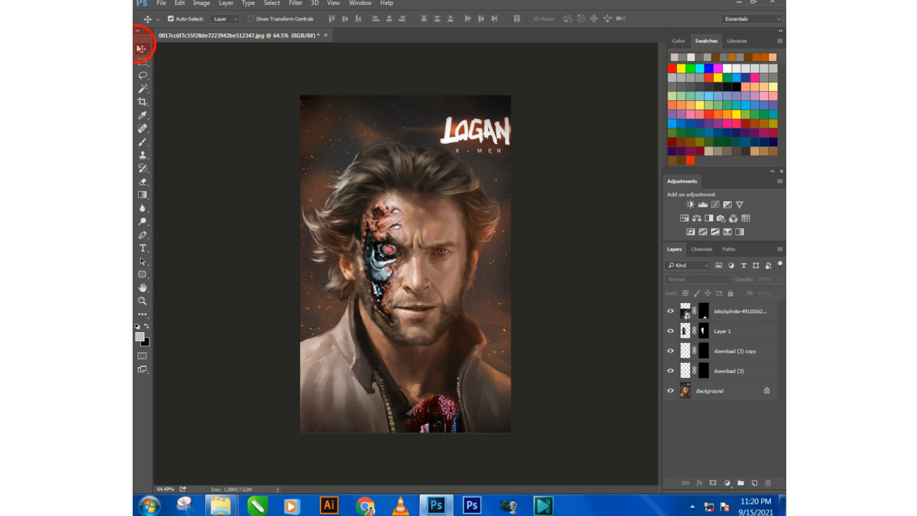
Start saving the portrait under a new name and choose JPEG as the file format.
left_click(161, 5)
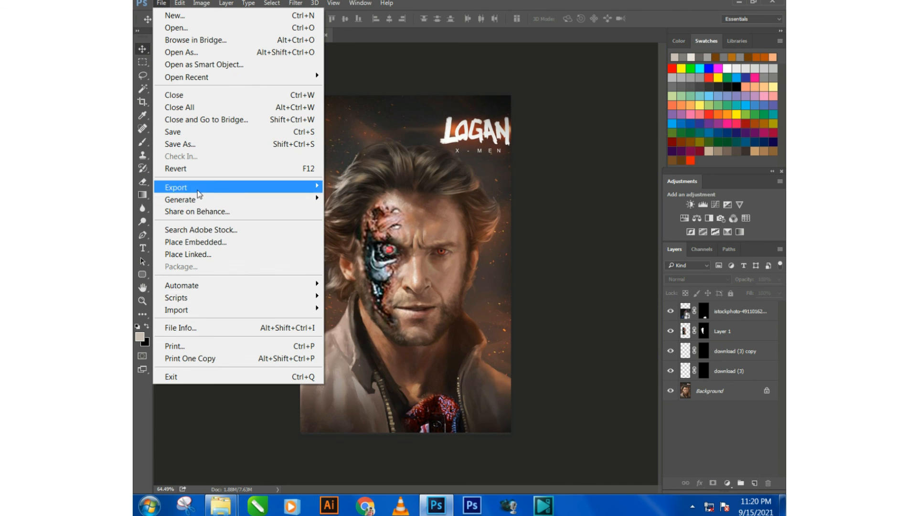
left_click(201, 142)
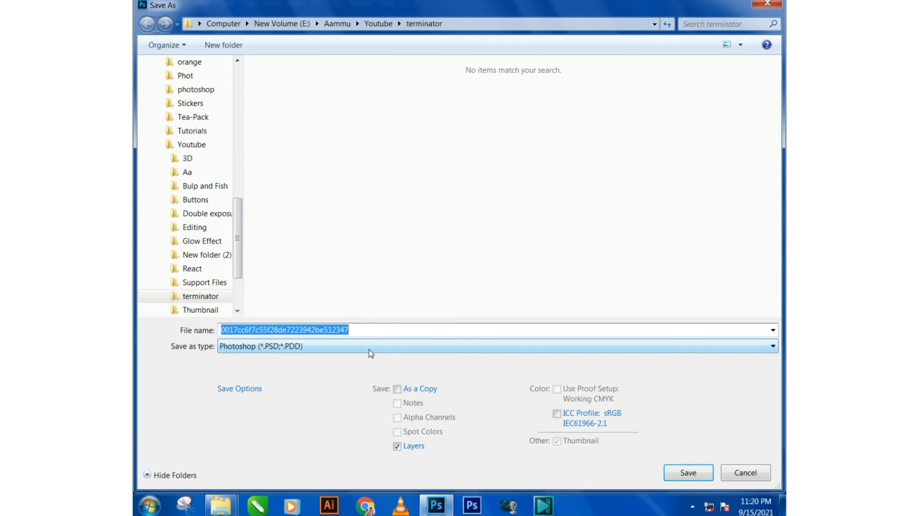
left_click(366, 346)
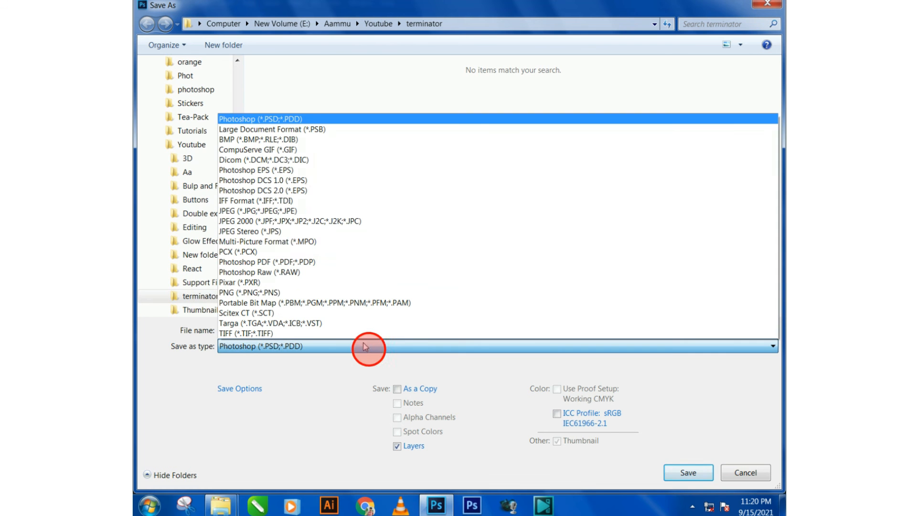
left_click(297, 211)
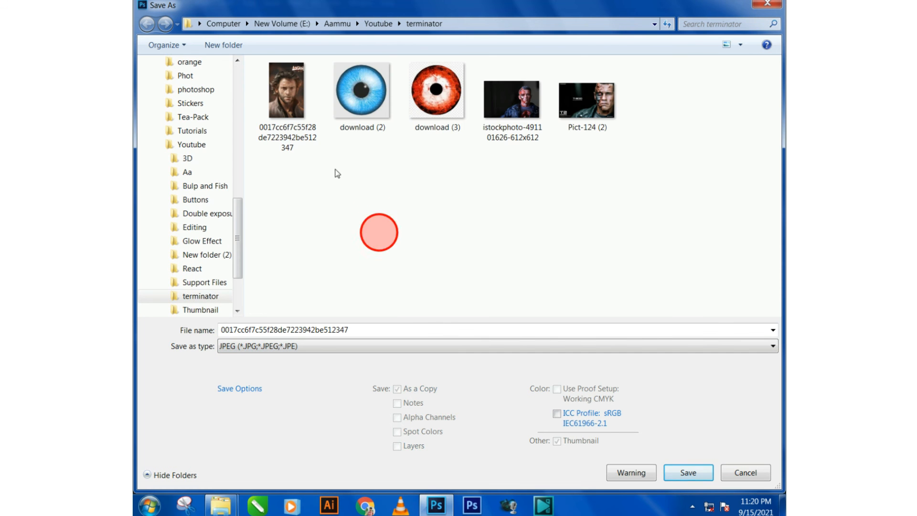
Choose the Editing folder inside the Youtube folder as the save location.
left_click(378, 23)
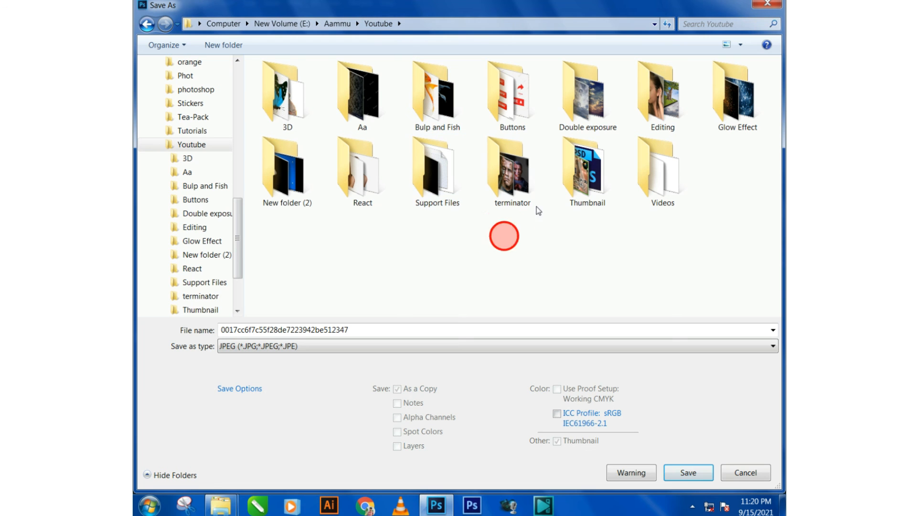
left_click(644, 180)
left_click(613, 213)
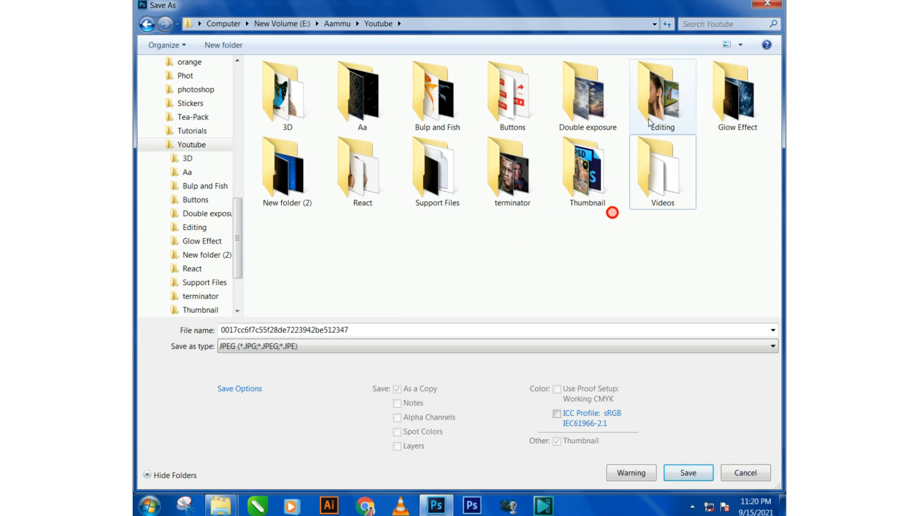
left_click(697, 114)
double_click(694, 116)
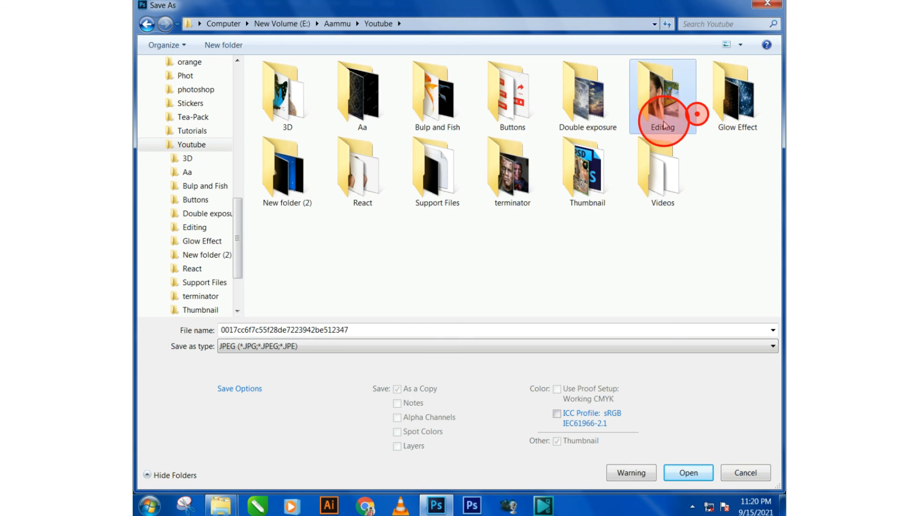
Name the file Terminator and save it as a progressive JPEG at maximum quality 12.
double_click(406, 329)
type("Terminator")
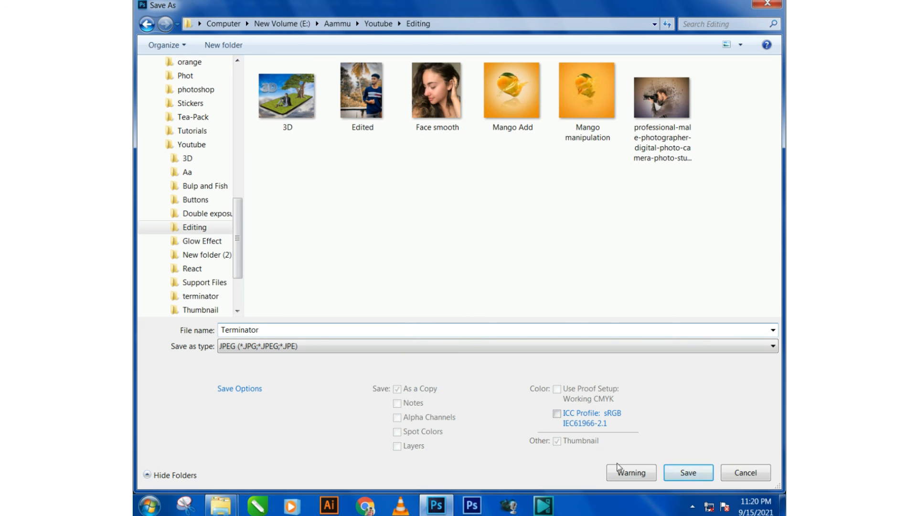
left_click(683, 472)
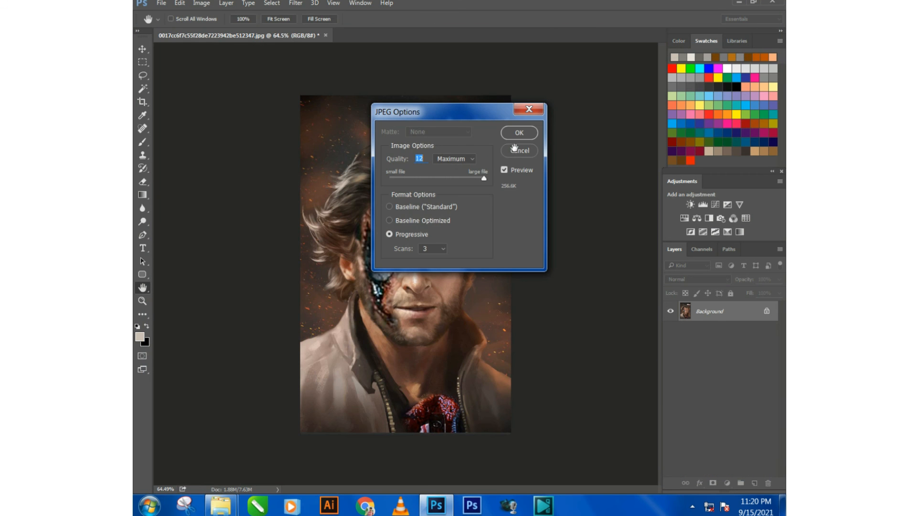
left_click(518, 137)
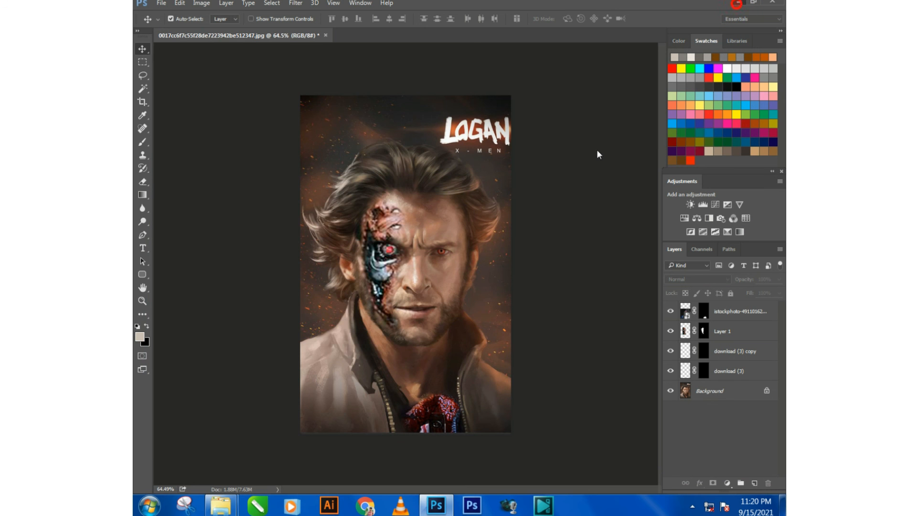
Minimize the Photoshop and Windows Explorer windows to get to the desktop, and refresh it.
left_click(739, 2)
left_click(731, 3)
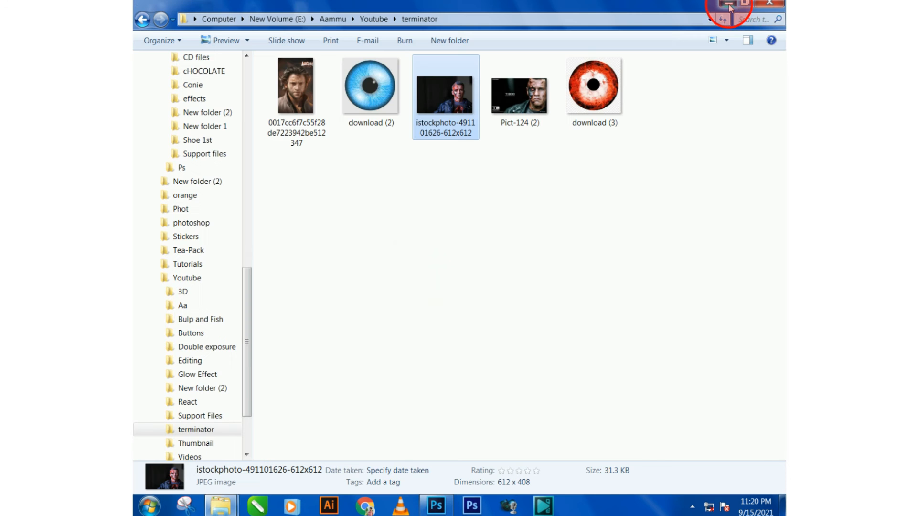
right_click(513, 120)
left_click(546, 150)
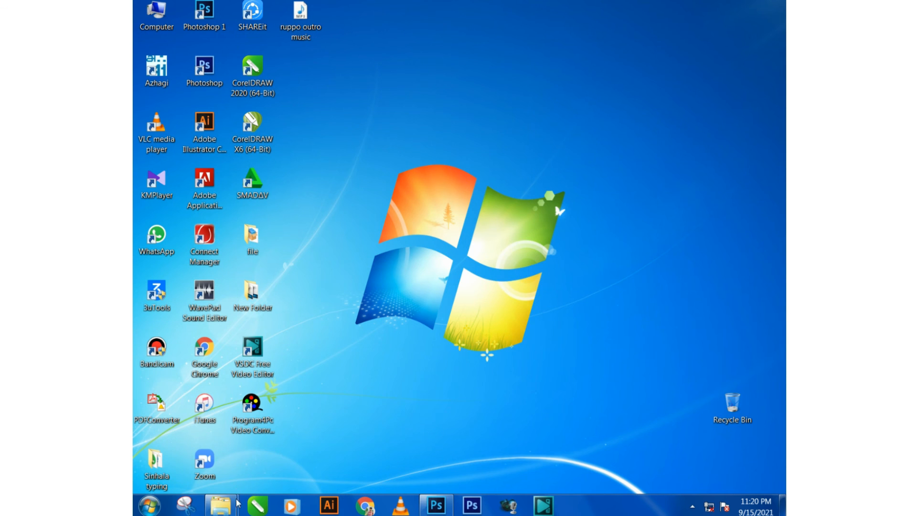
Switch to Windows Explorer and open the saved Terminator image from the Youtube folder's Editing subfolder to check it.
mouse_move(237, 504)
left_click(322, 436)
left_click(149, 25)
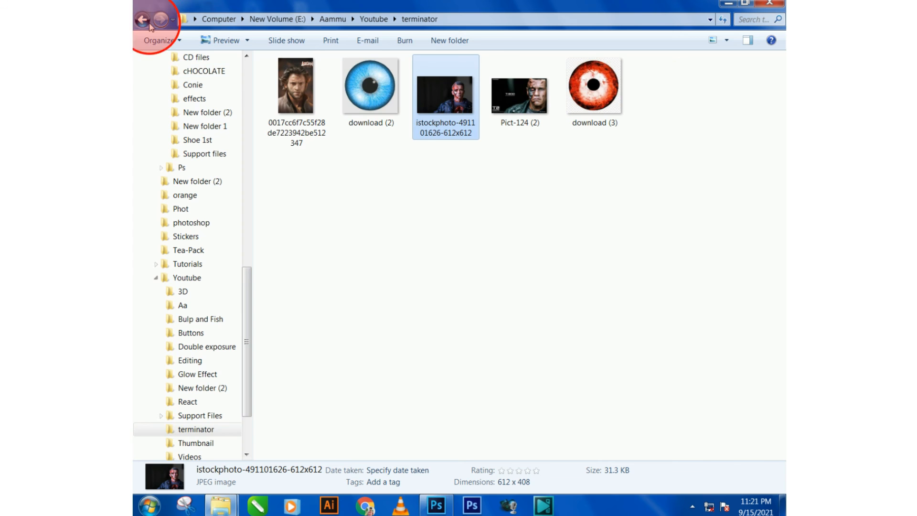
left_click(364, 259)
double_click(669, 91)
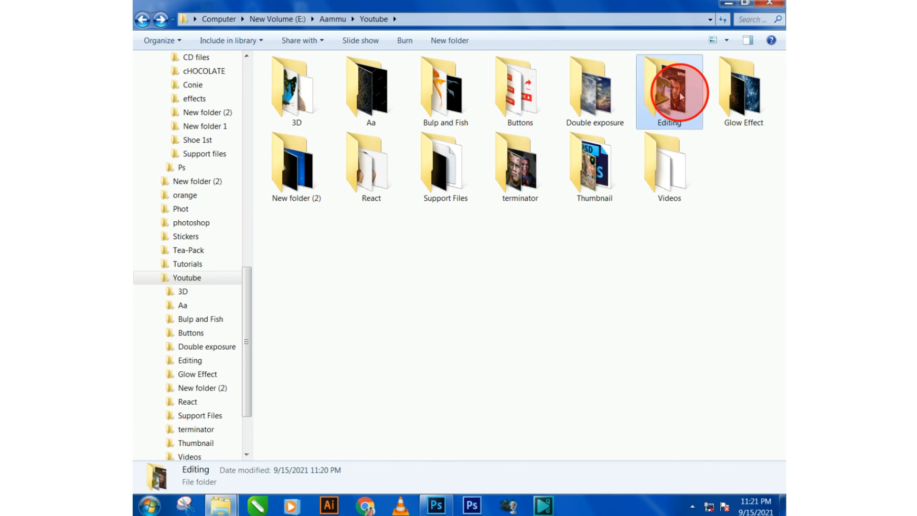
left_click(460, 172)
double_click(459, 172)
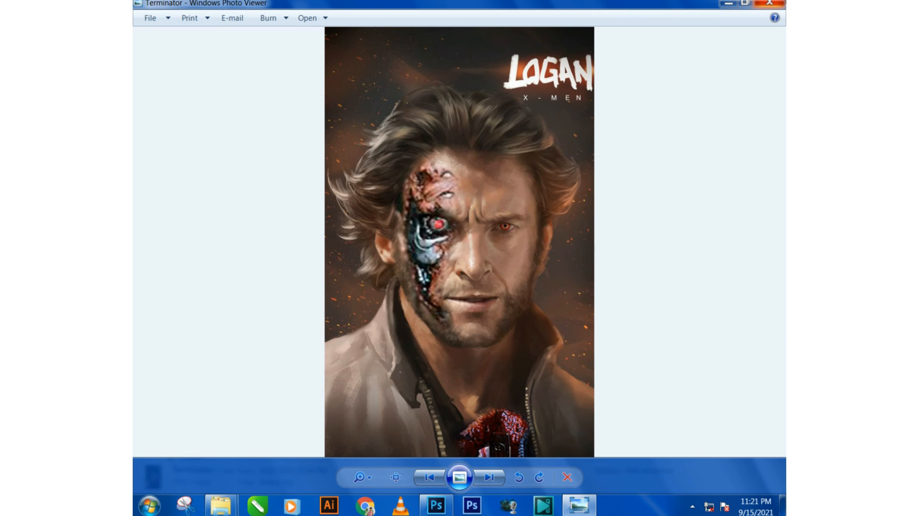
Close the Terminator image preview, leave the Editing folder for the desktop and refresh the desktop.
key("Escape")
left_click(538, 218)
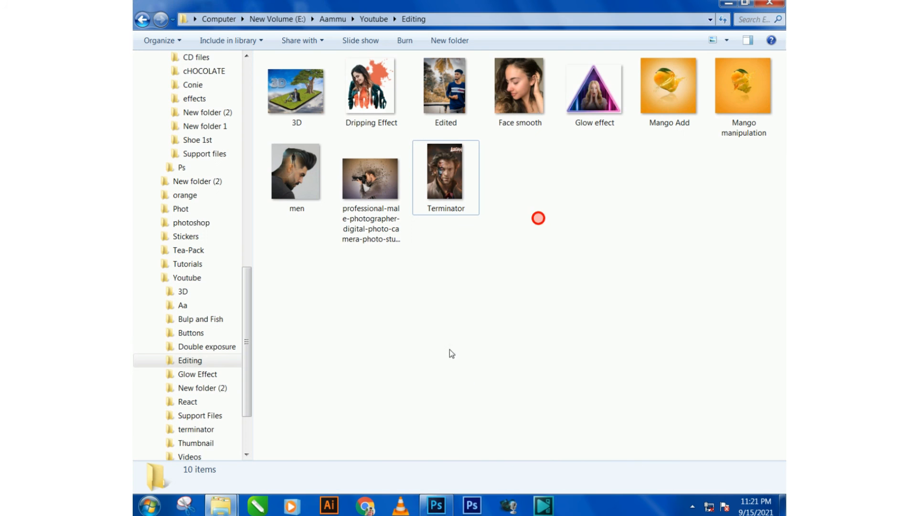
key("super+d")
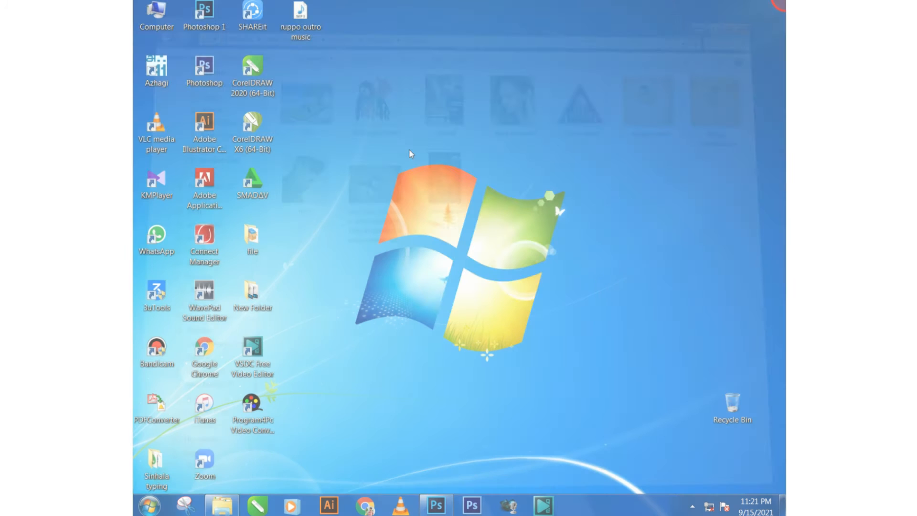
right_click(409, 152)
left_click(441, 188)
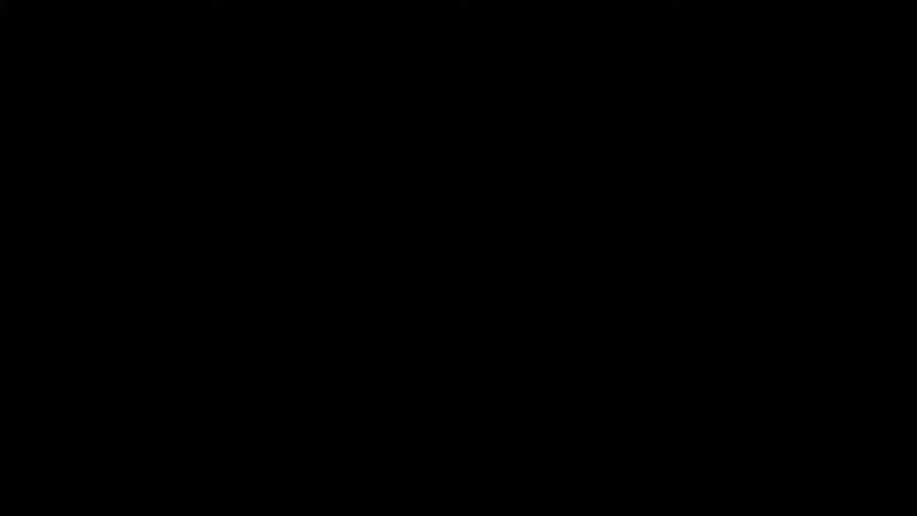